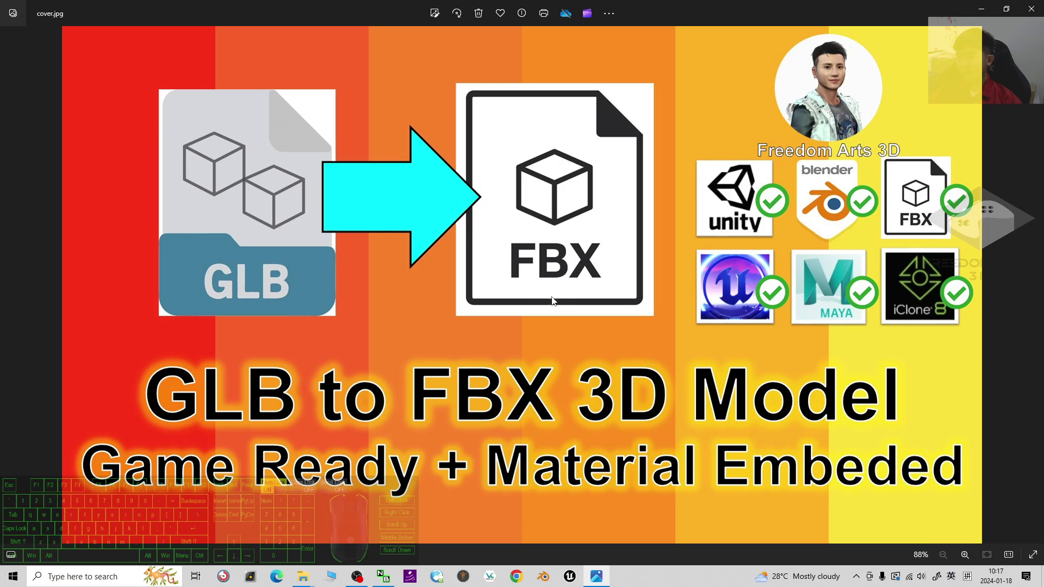
Step: Close the cover image and preview bee_draft.glb in 3D Viewer, turning it to the front
left_click(982, 9)
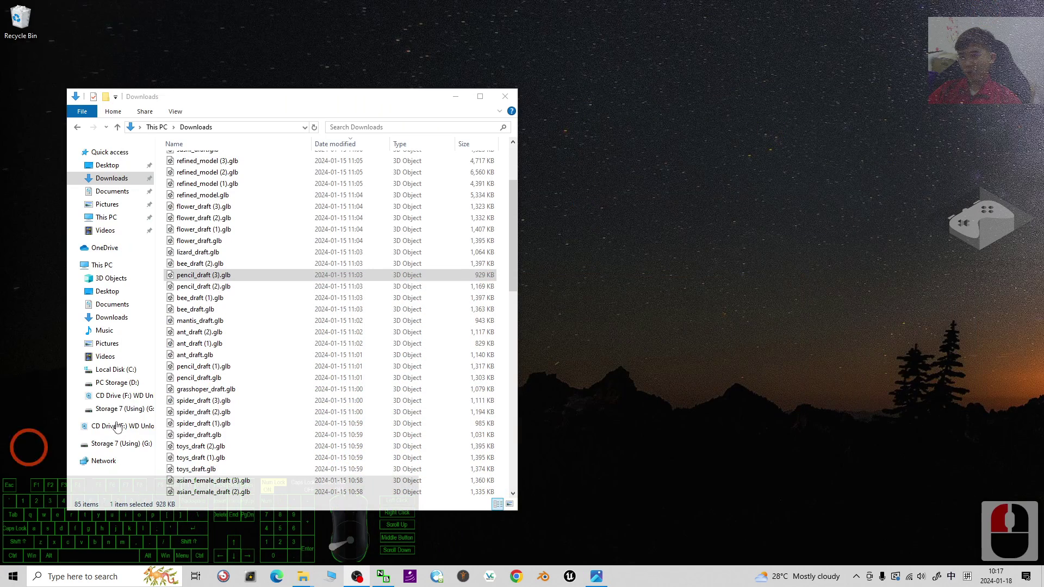
left_click(206, 252)
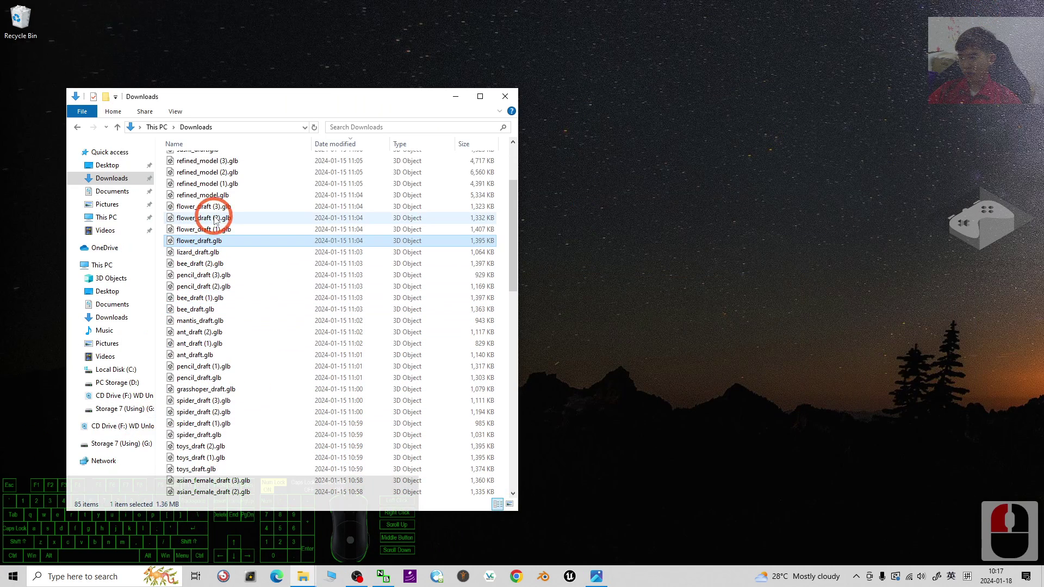
left_click(202, 217)
left_click(202, 344)
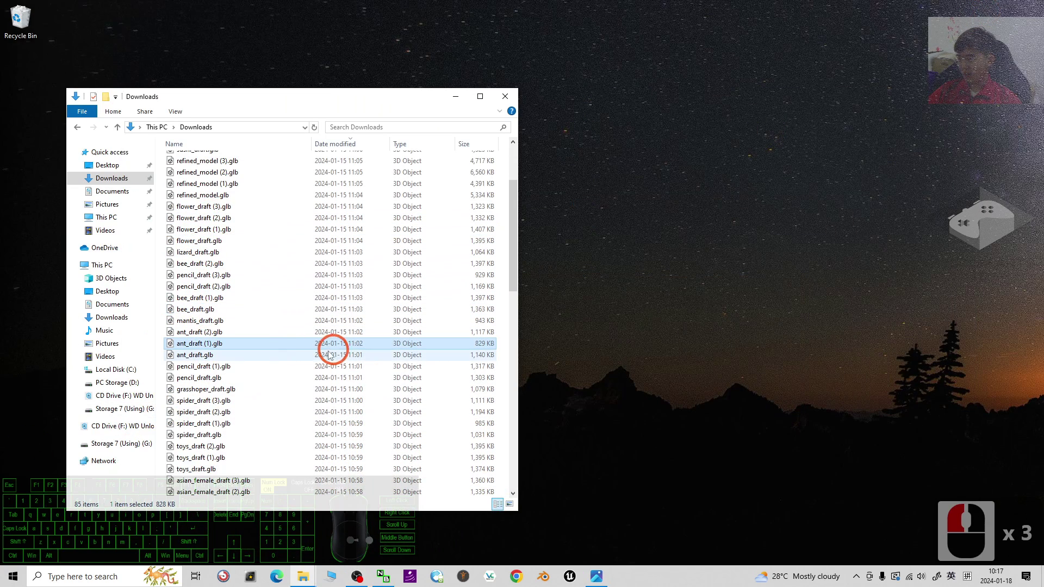
double_click(188, 305)
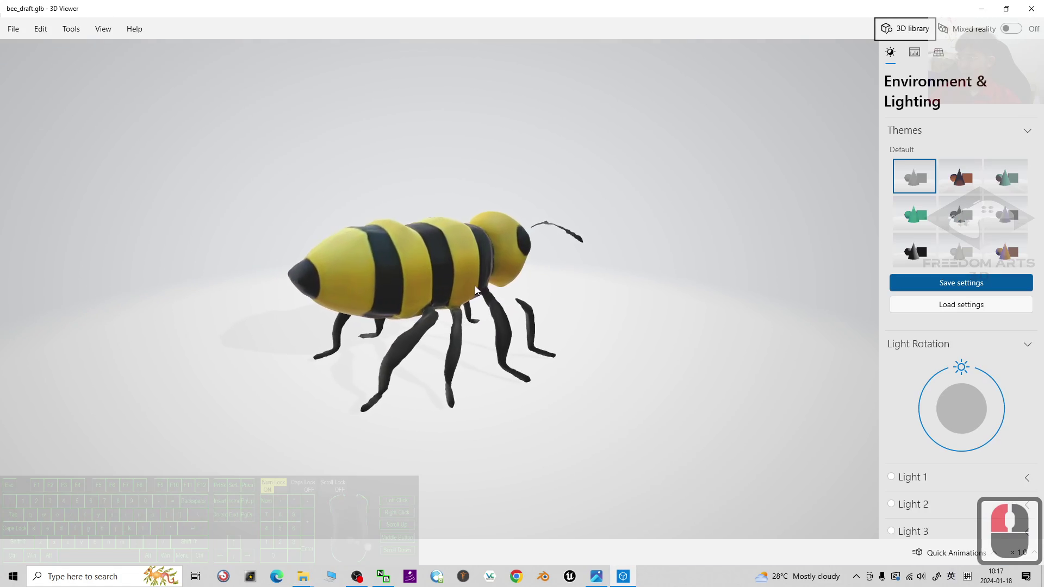
left_click_drag(475, 286, 426, 302)
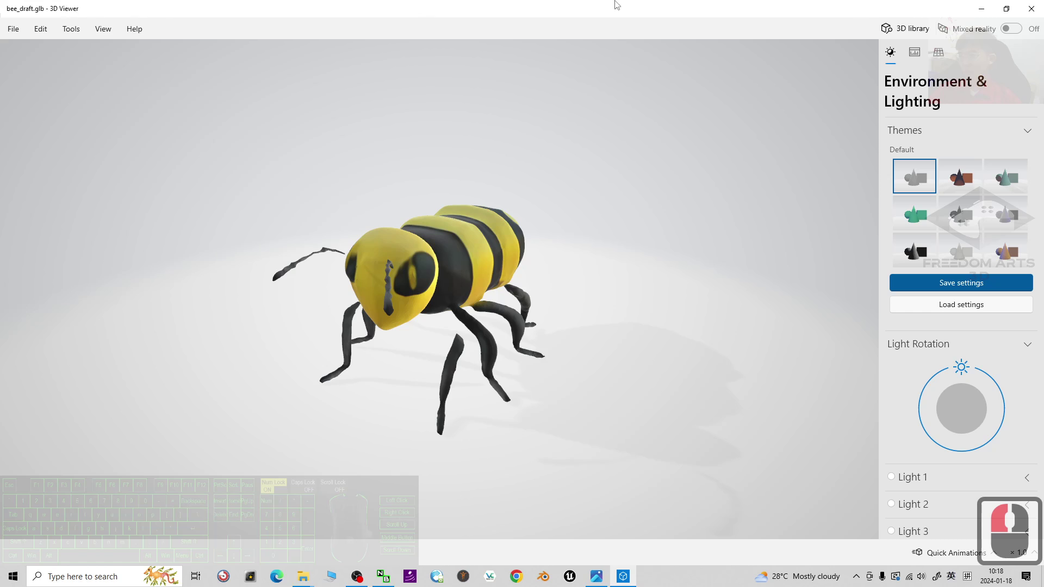
left_click(1032, 11)
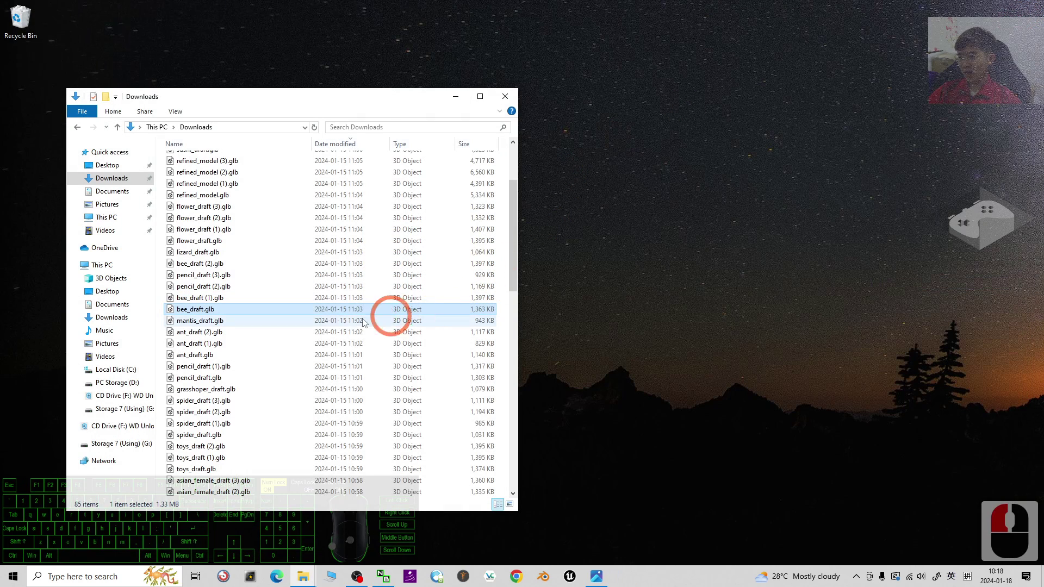
Step: Preview lizard_draft.glb in 3D Viewer, then switch over to Blender
left_click(209, 243)
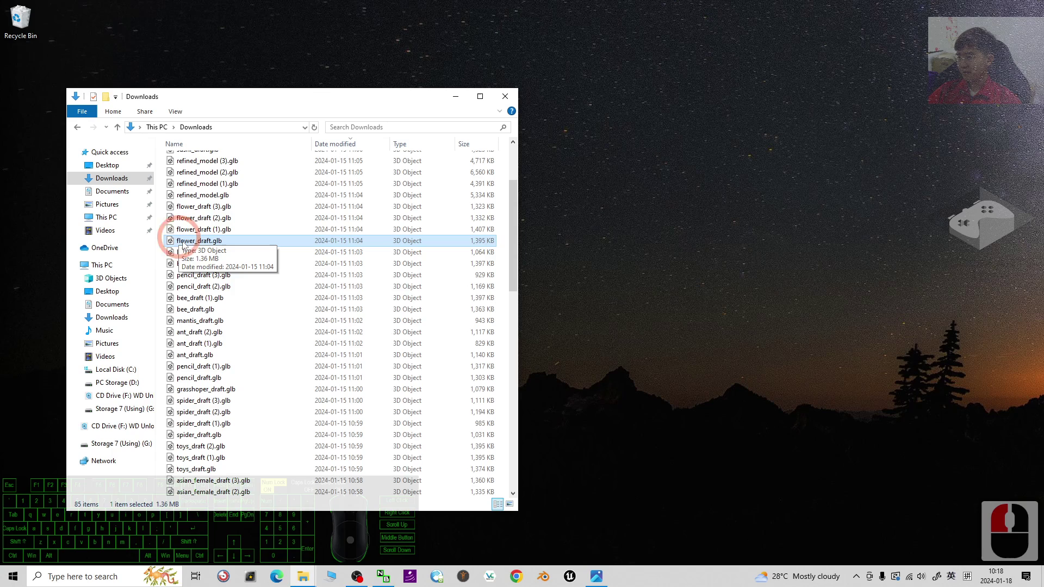
double_click(381, 252)
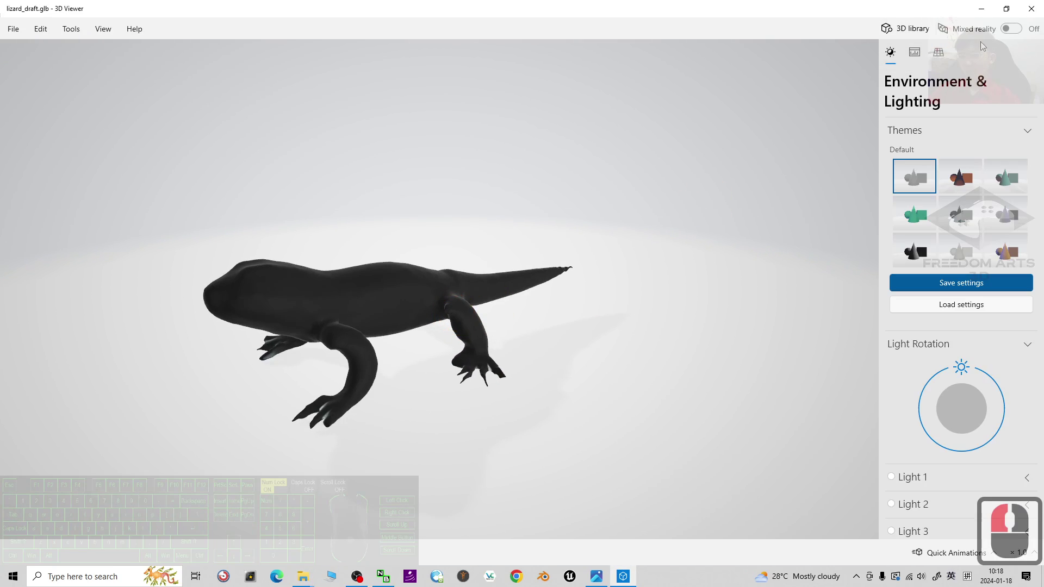
left_click(1031, 9)
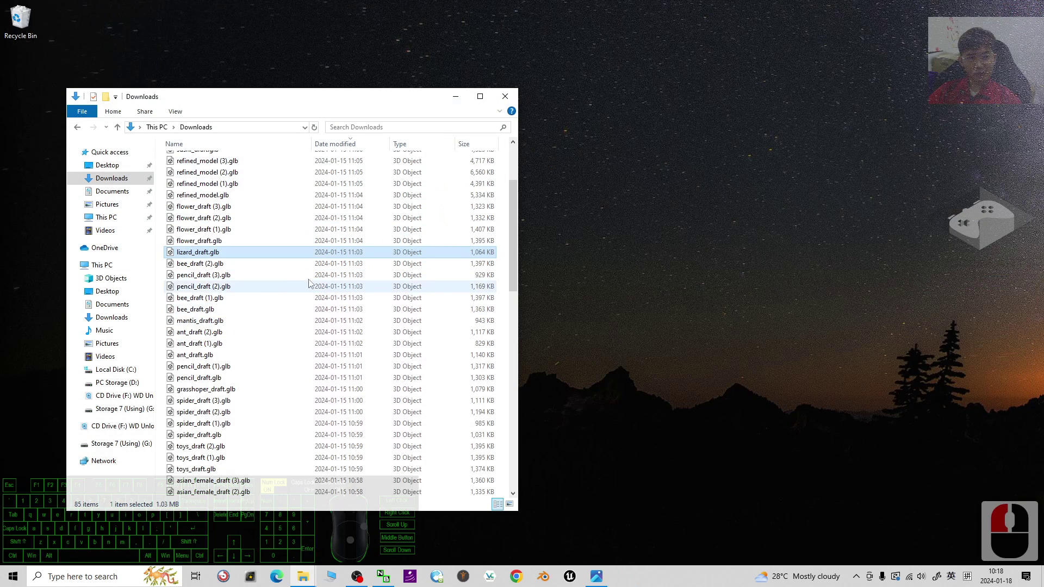
left_click(735, 379)
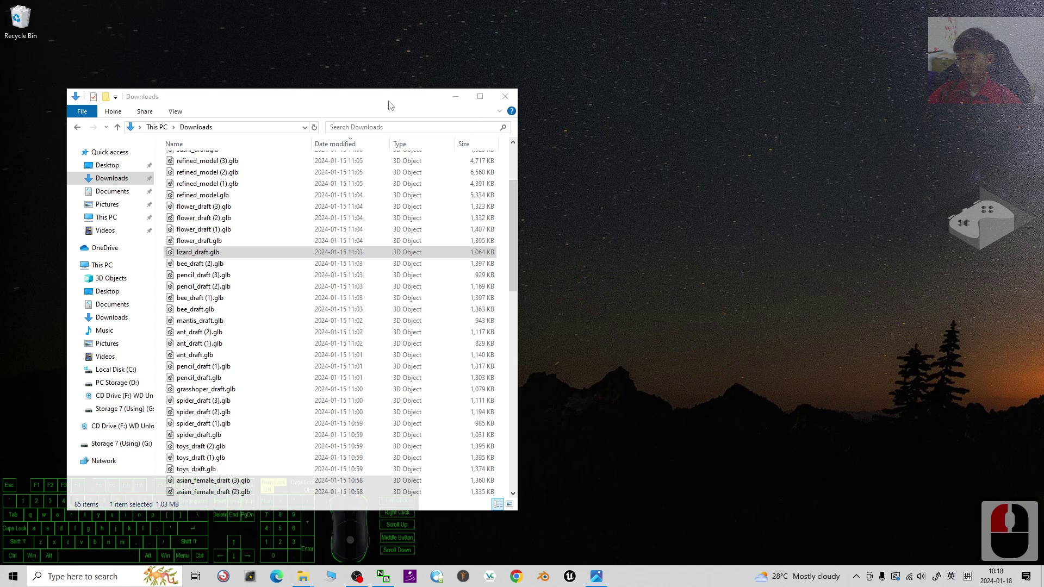
left_click_drag(390, 105, 378, 102)
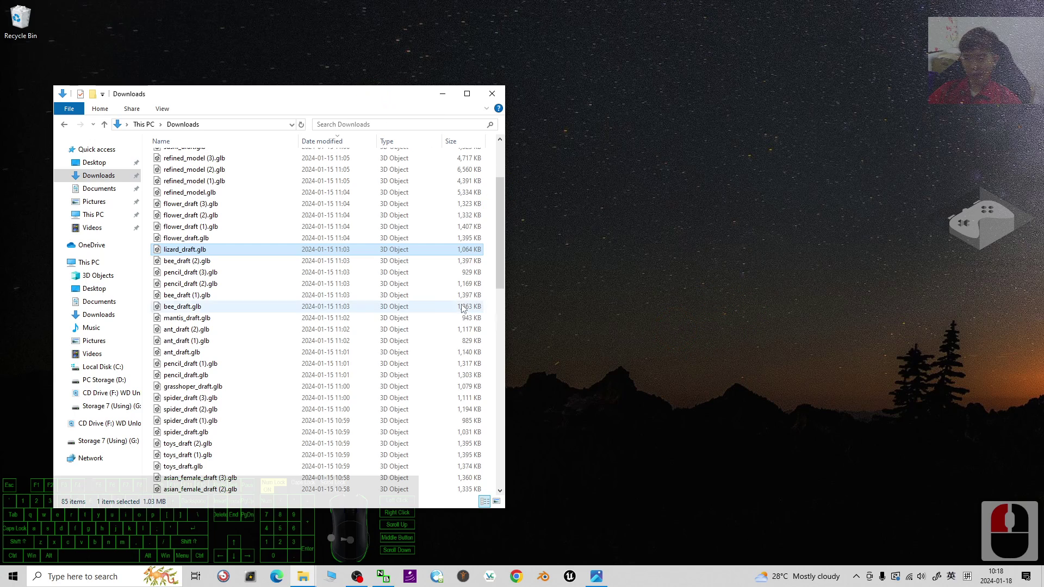
left_click(547, 577)
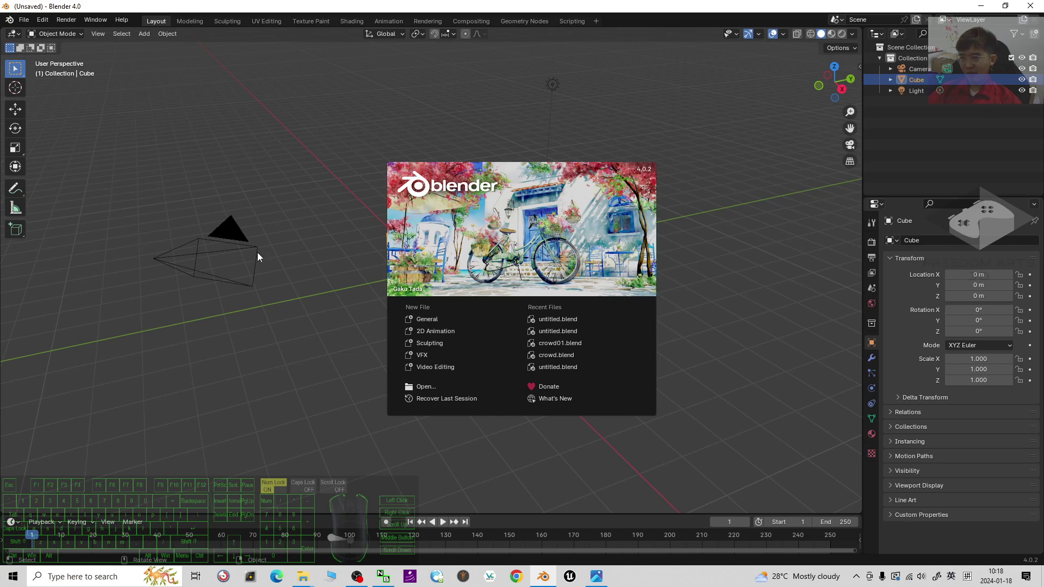
Step: Dismiss the splash screen, delete the default camera, cube and light, and un-maximize Blender
left_click(328, 377)
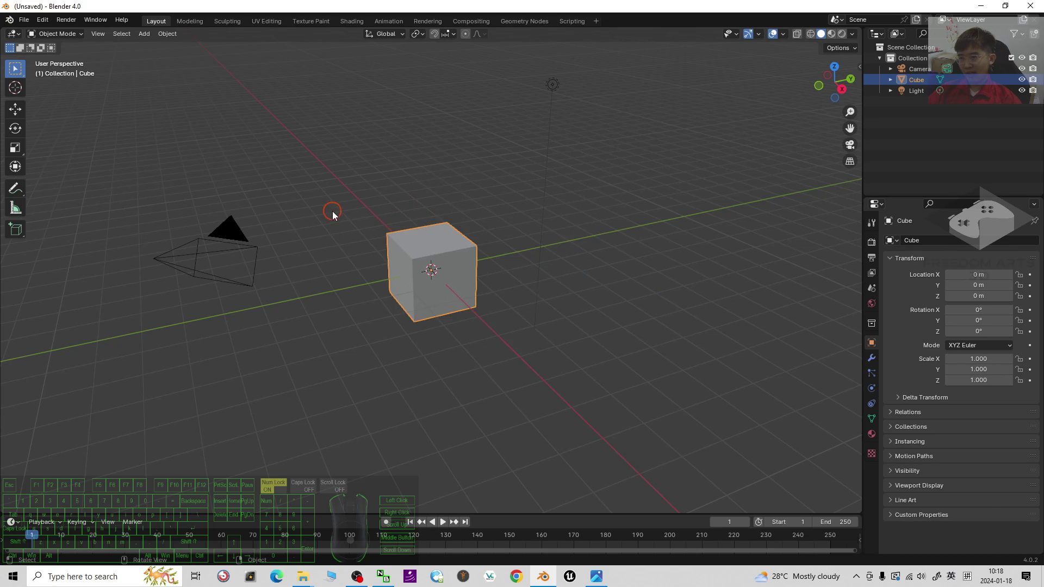
left_click(307, 200)
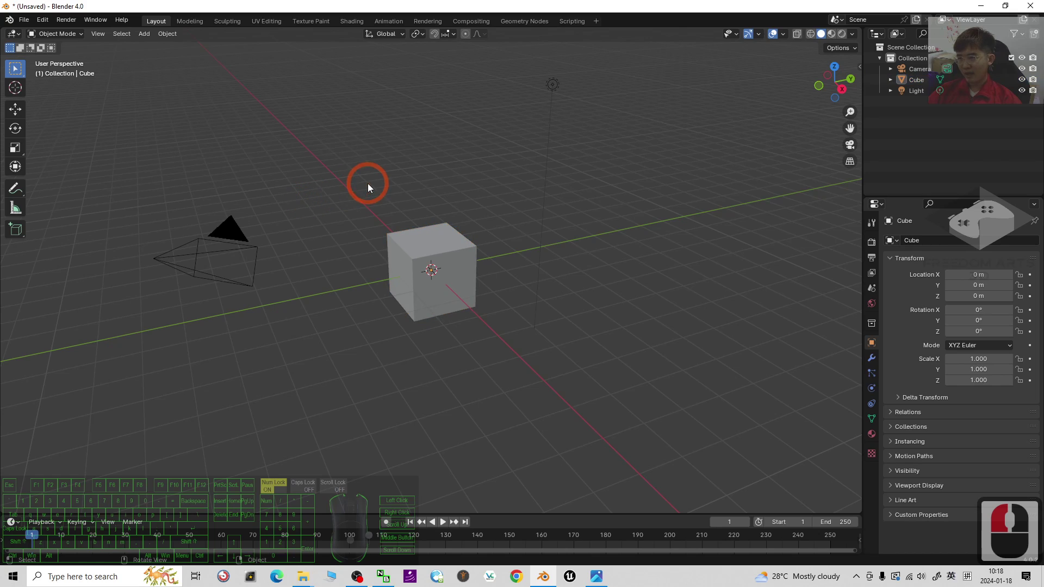
key("a")
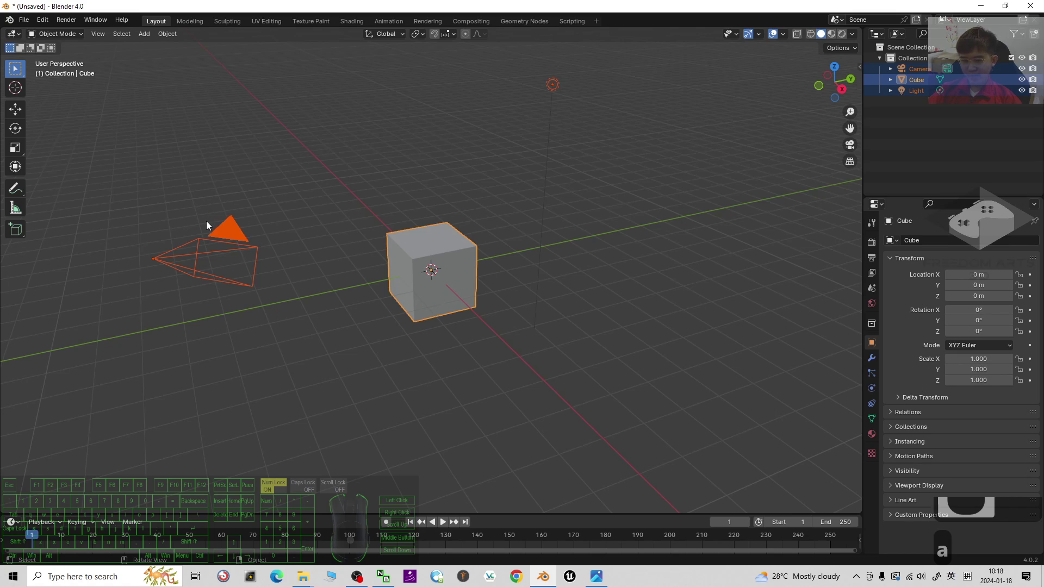
key("Delete")
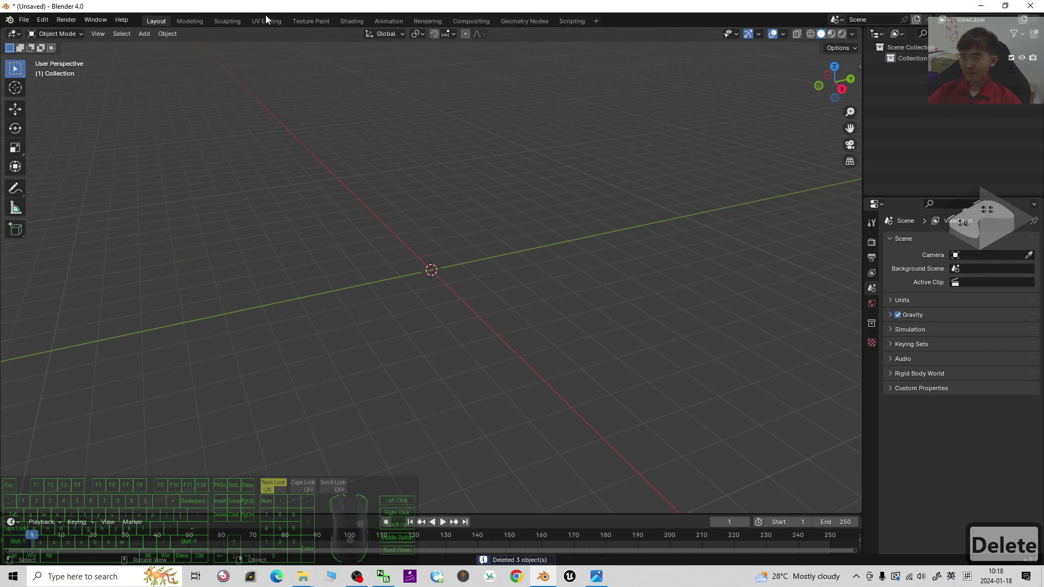
left_click_drag(267, 6, 443, 44)
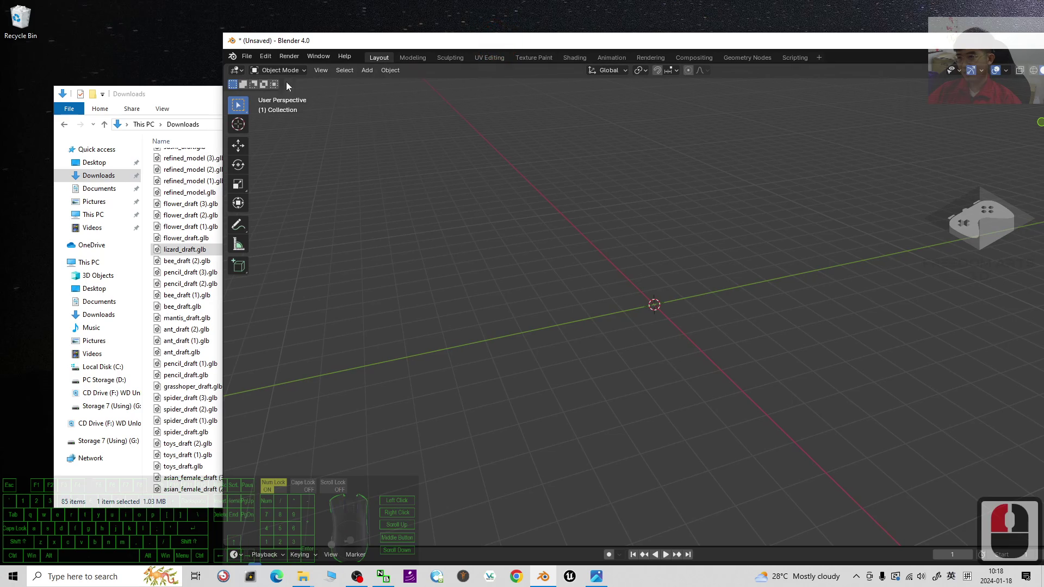
Step: Switch between the Downloads window and Blender, highlighting the Downloads folder path
left_click(194, 98)
left_click(174, 125)
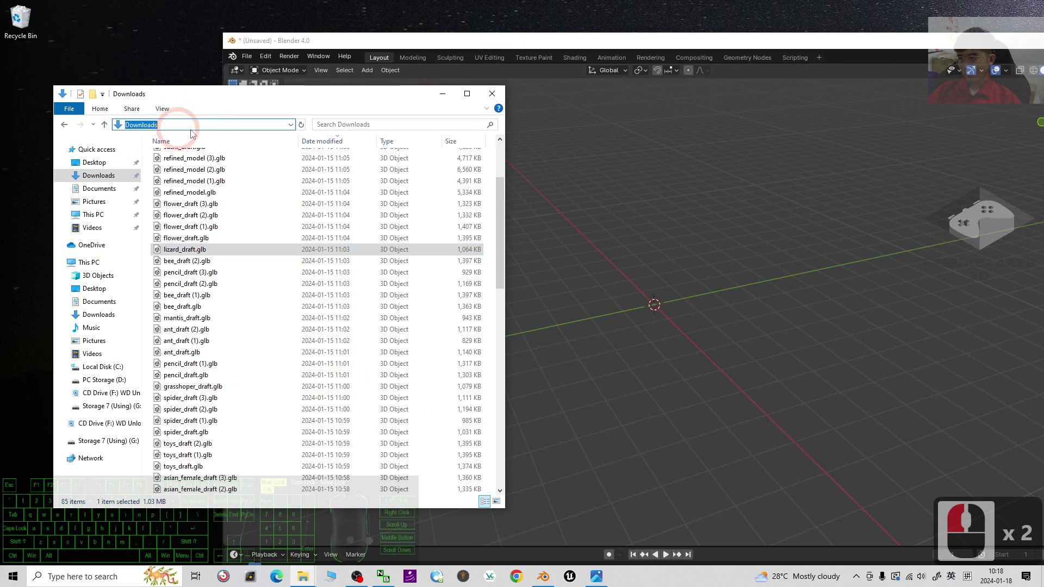
left_click(584, 123)
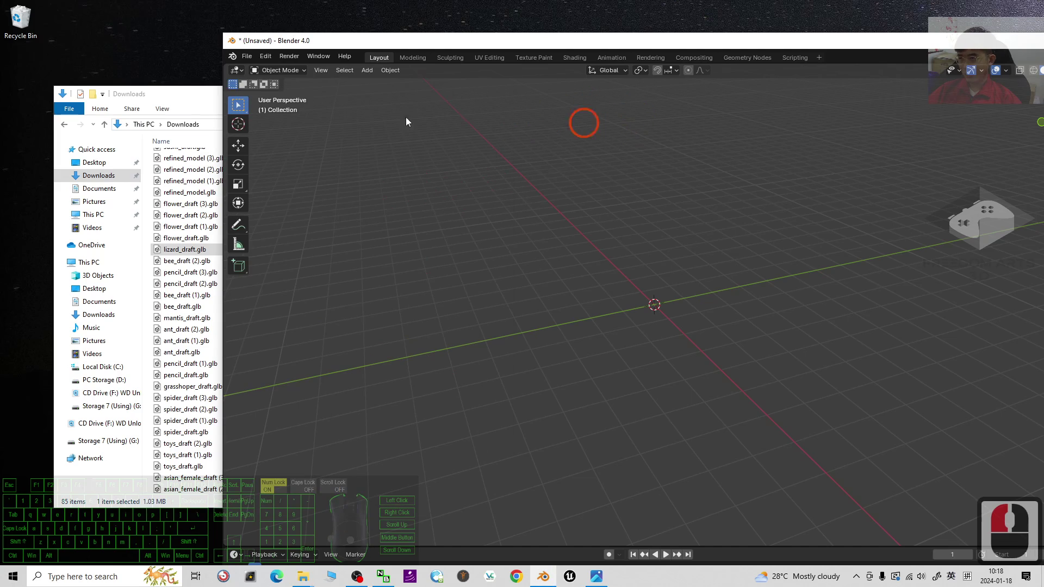
left_click(184, 122)
left_click(188, 101)
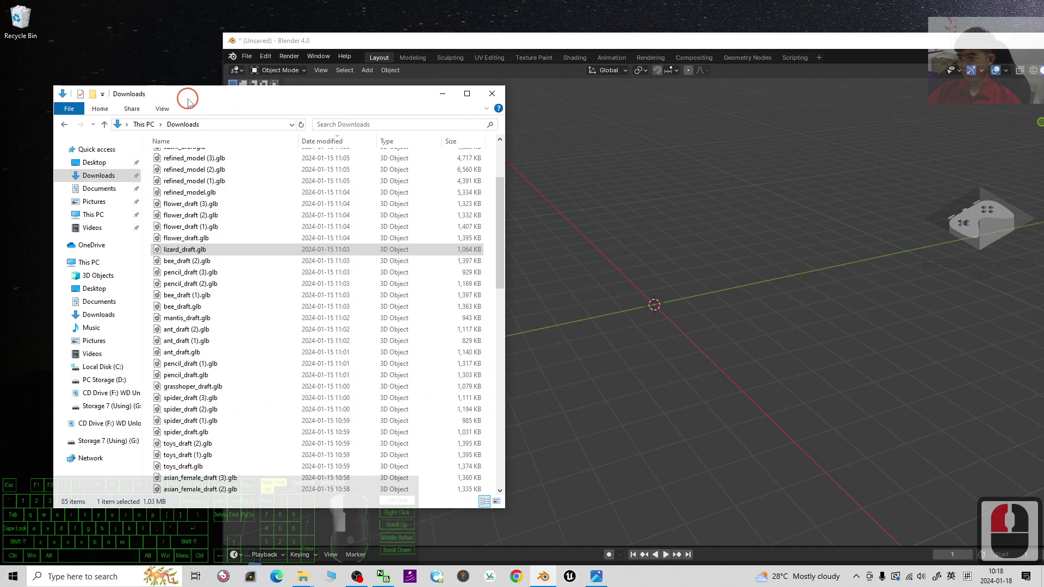
Step: Import bee_draft (1).glb from the Downloads folder via File > Import > glTF 2.0
left_click(247, 57)
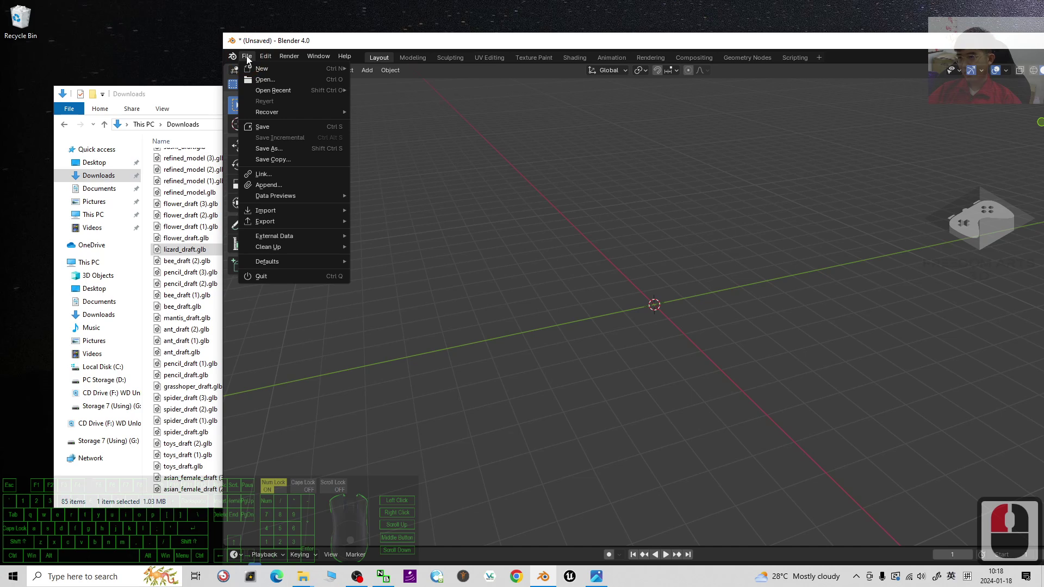
left_click(263, 210)
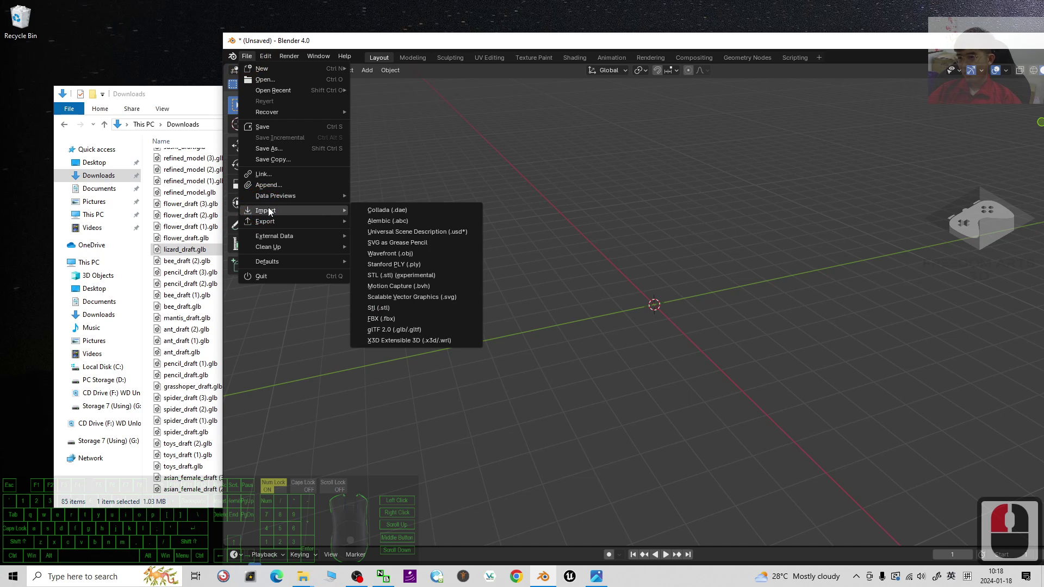
left_click(392, 329)
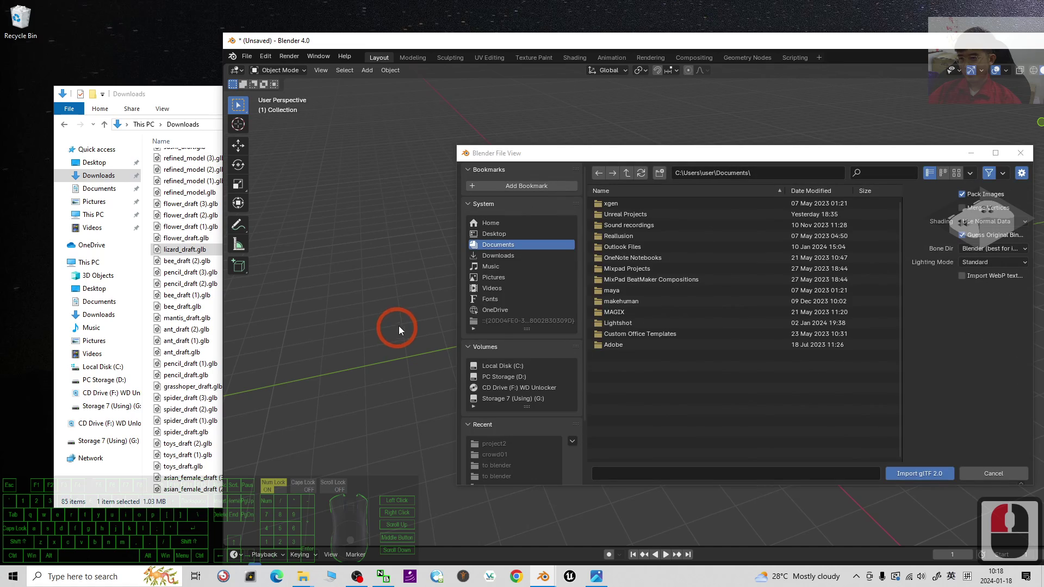
left_click_drag(698, 156, 586, 157)
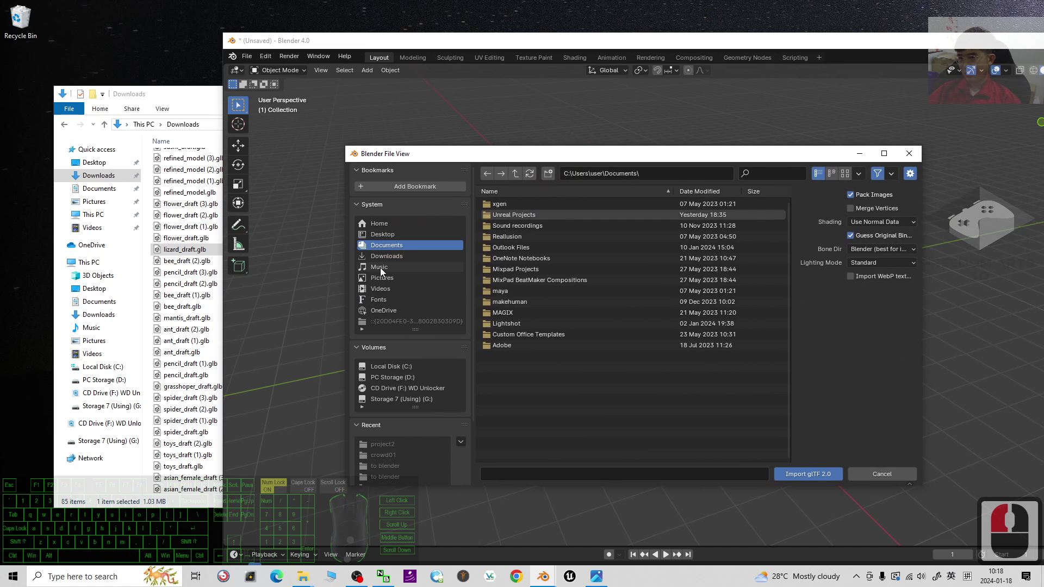
left_click(394, 258)
scroll(548, 357, "down", 4)
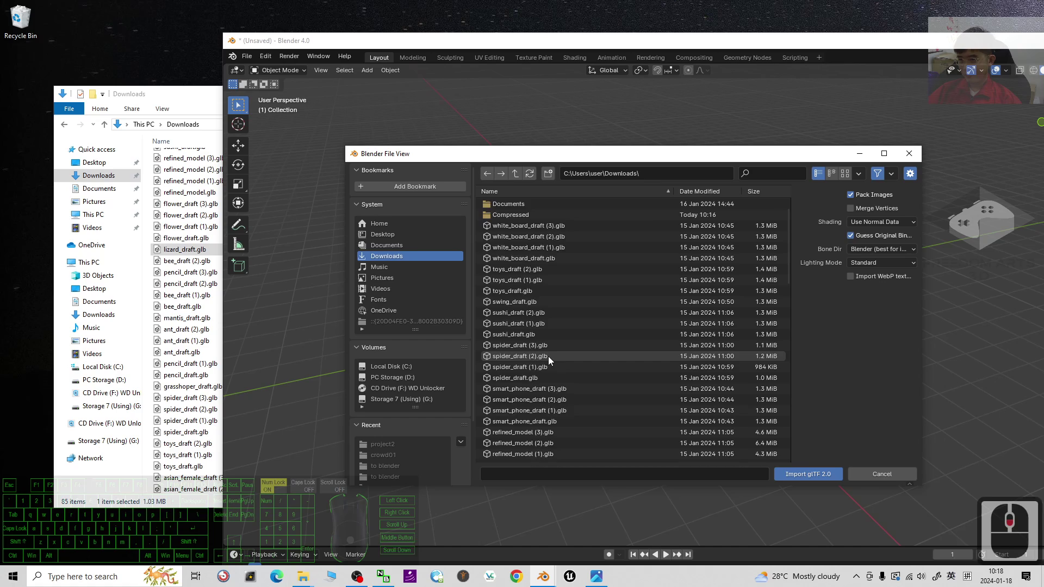
scroll(576, 365, "up", 4)
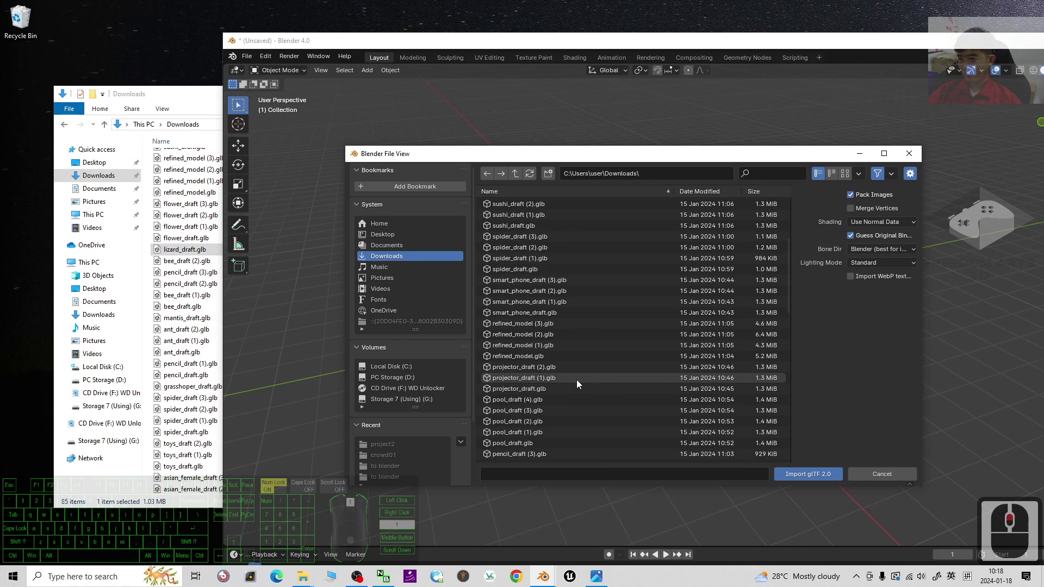
scroll(576, 380, "down", 20)
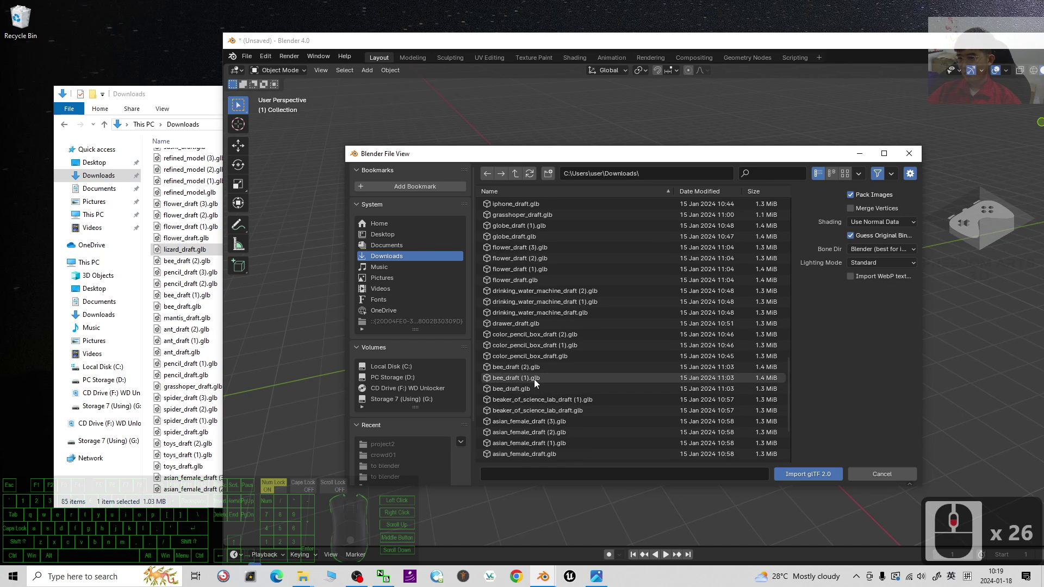
double_click(509, 378)
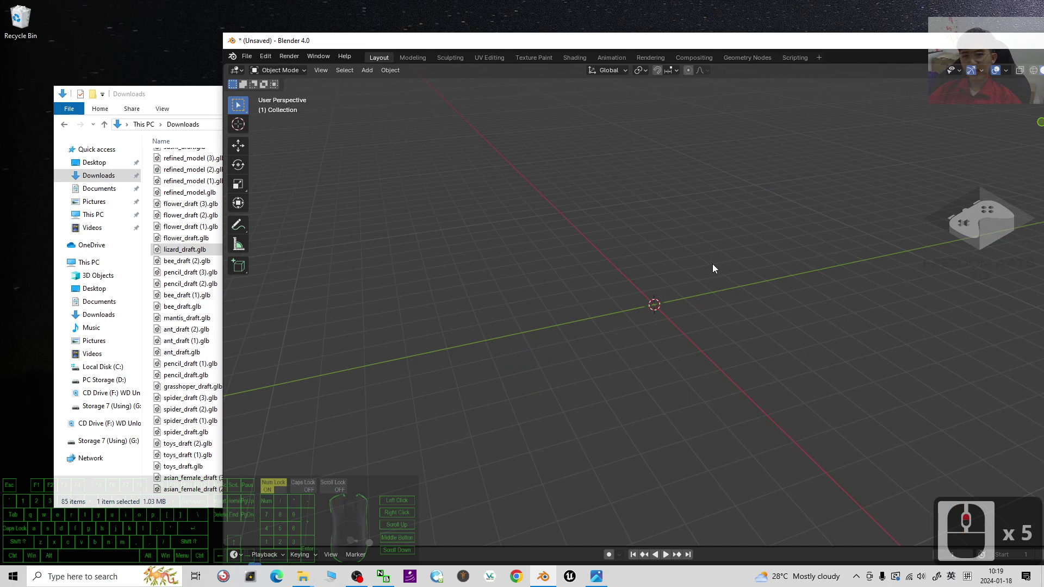
Step: Maximize Blender, switch to Material Preview shading, and orbit around the textured bee
scroll(687, 321, "up", 3)
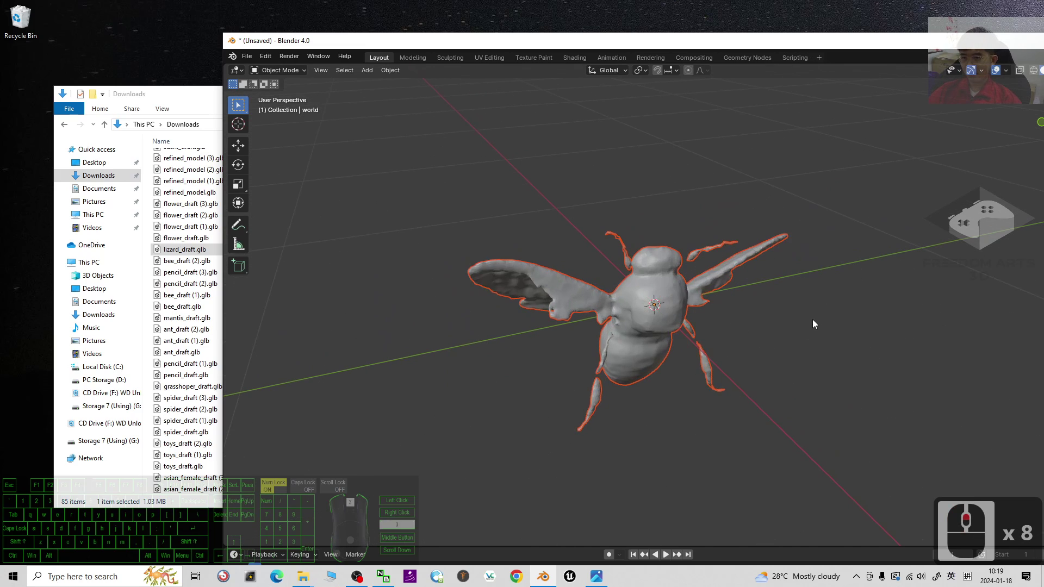
middle_click_drag(813, 321, 730, 329)
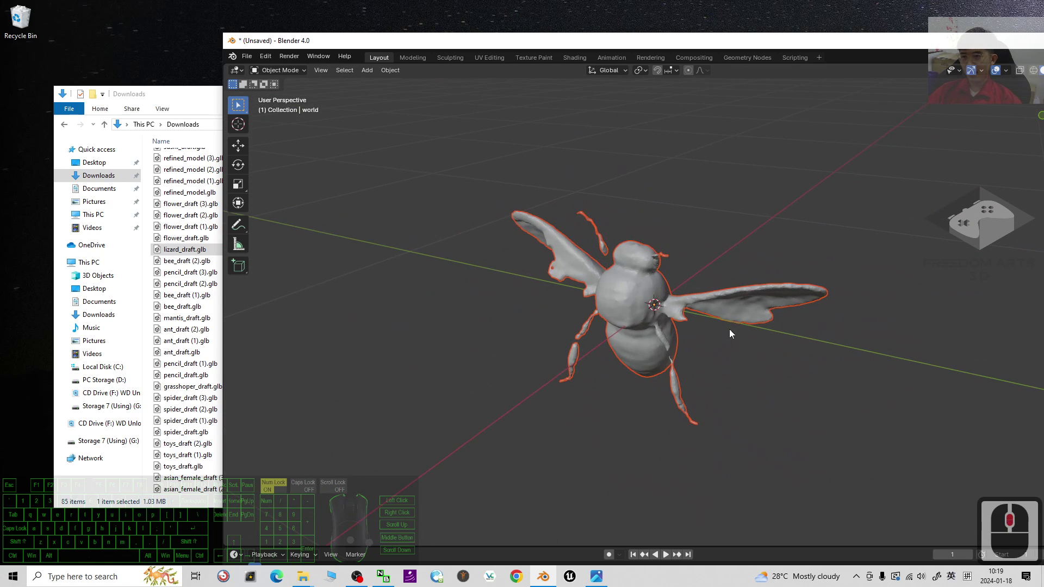
double_click(682, 41)
left_click(831, 33)
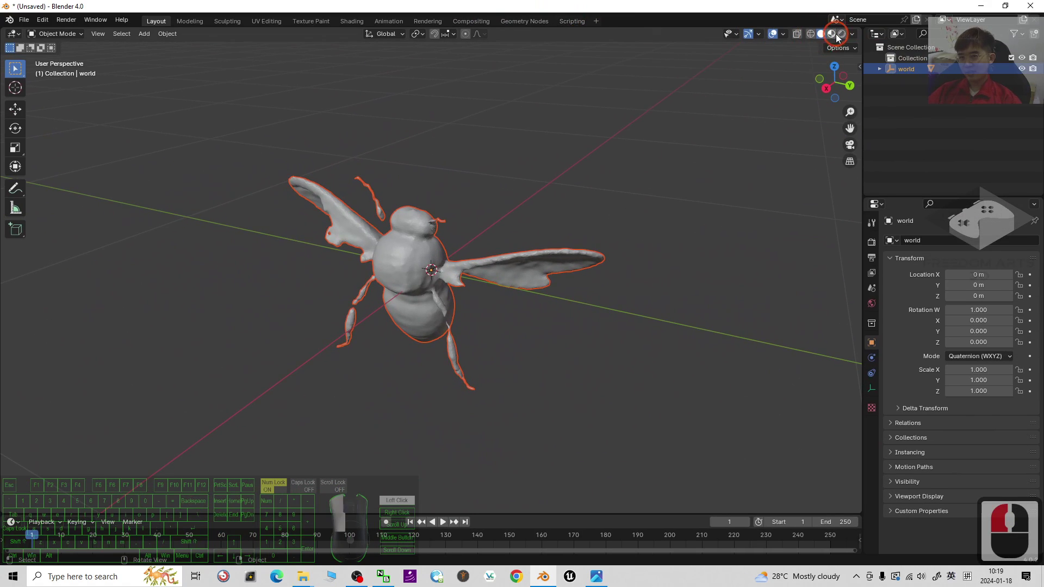
middle_click_drag(680, 337, 498, 223)
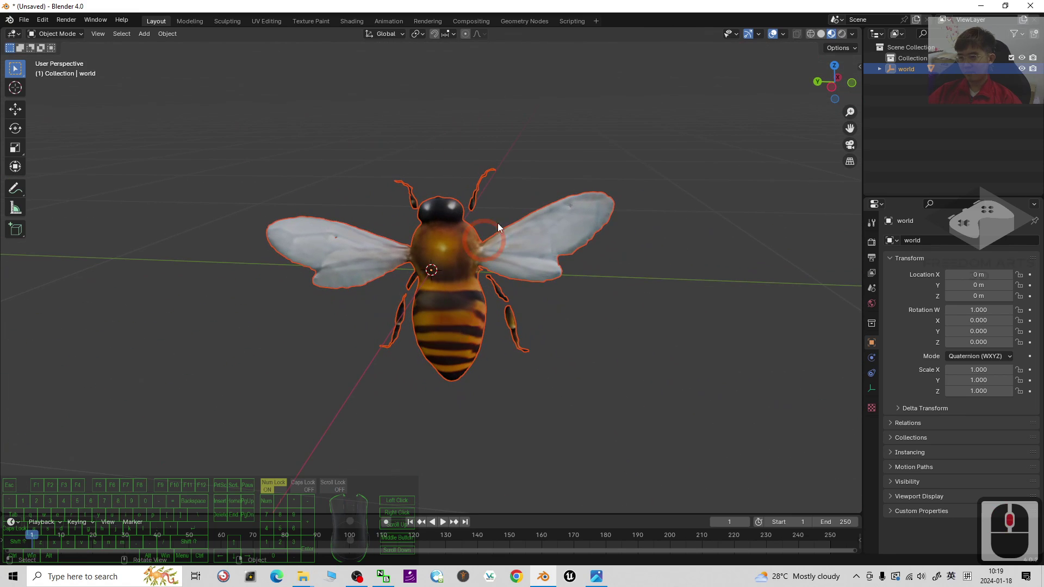
middle_click_drag(382, 367, 590, 371)
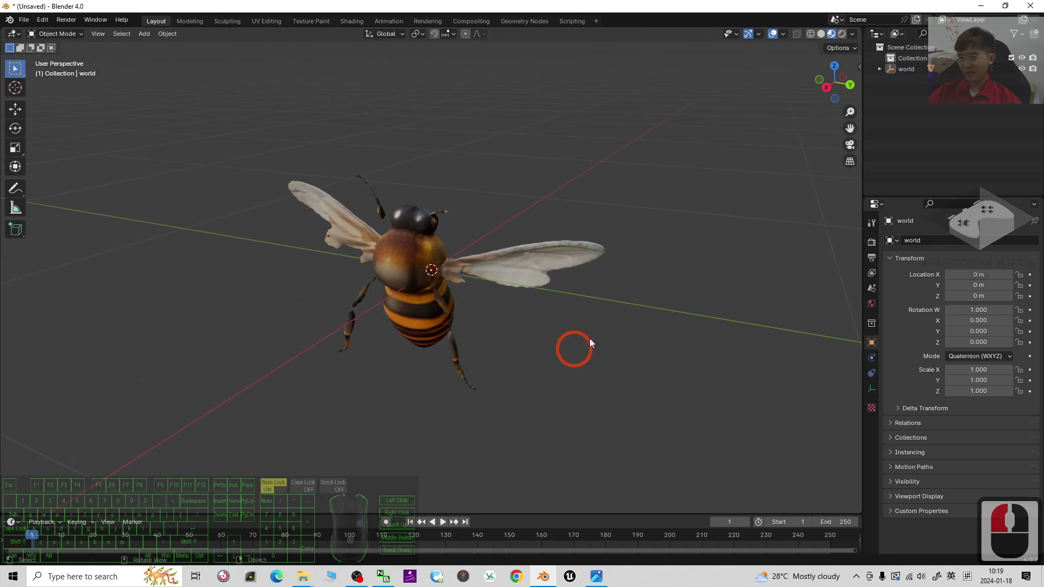
scroll(580, 327, "up", 3)
middle_click_drag(640, 347, 560, 218)
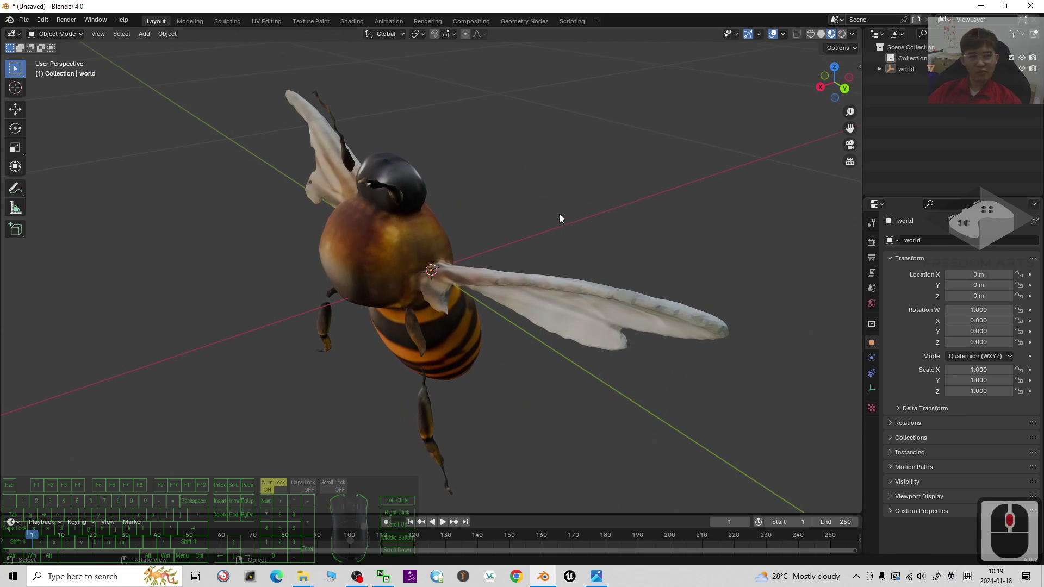
Step: Restore Blender, view the GLB-to-FBX cover image, rearrange the windows, and open the File menu
left_click_drag(630, 7, 630, 43)
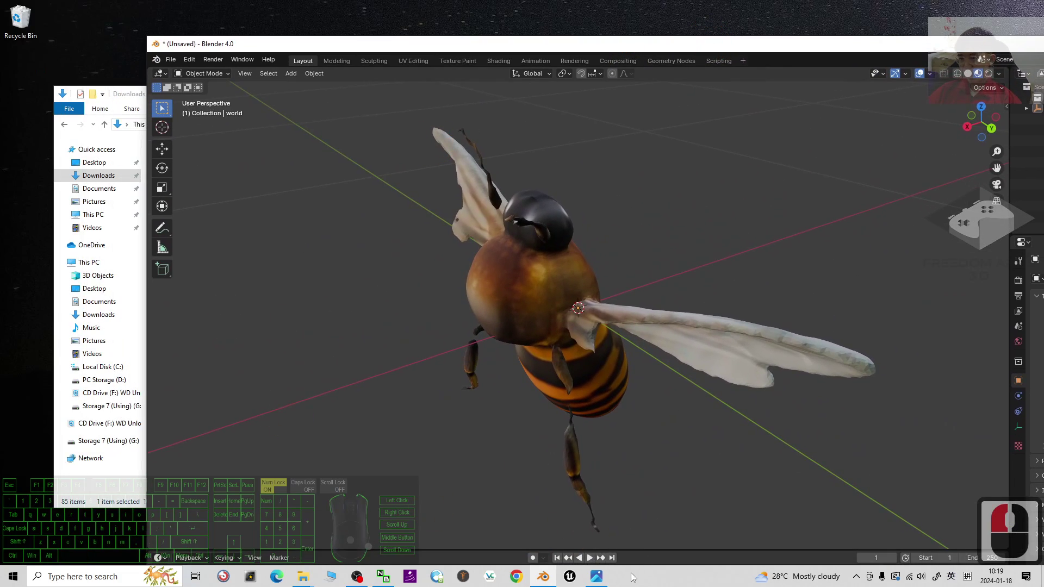
left_click(596, 575)
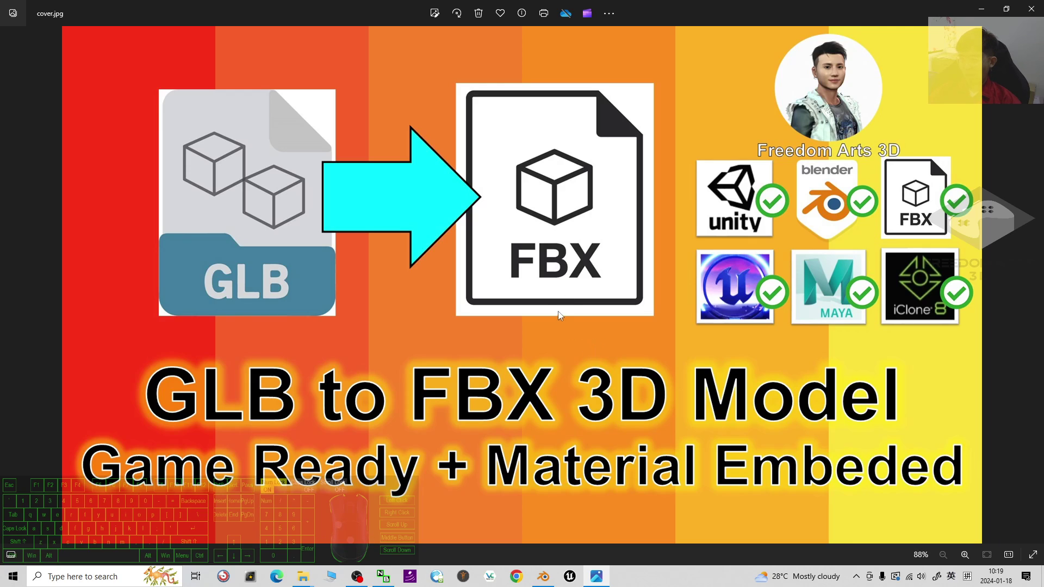
left_click(982, 9)
left_click_drag(535, 43, 566, 6)
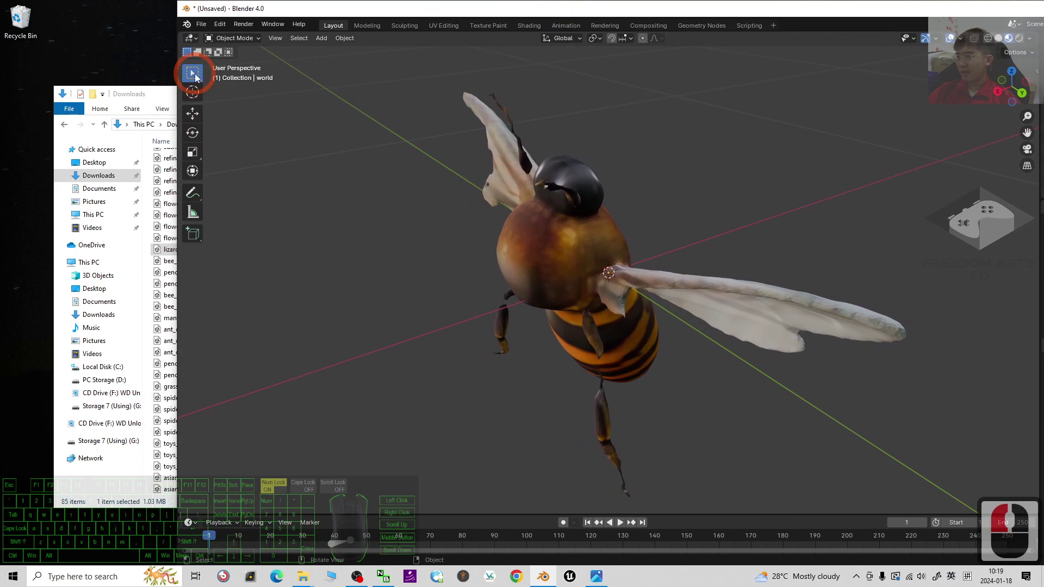
left_click(144, 95)
left_click(442, 93)
left_click_drag(233, 9, 160, 23)
left_click(133, 39)
Step: Start an FBX export with Path Mode set to Copy and textures embedded
mouse_move(163, 202)
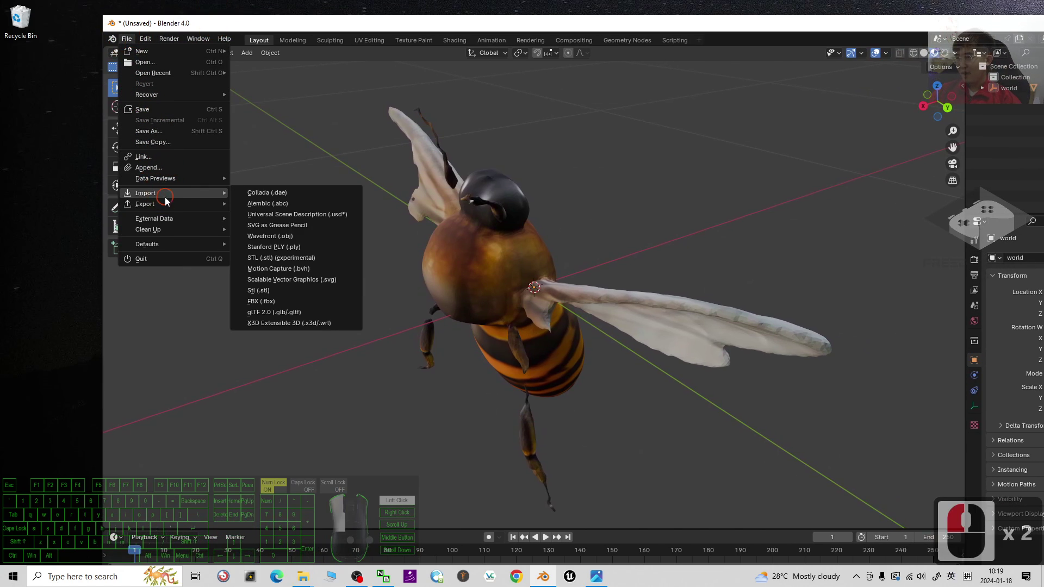
left_click(276, 301)
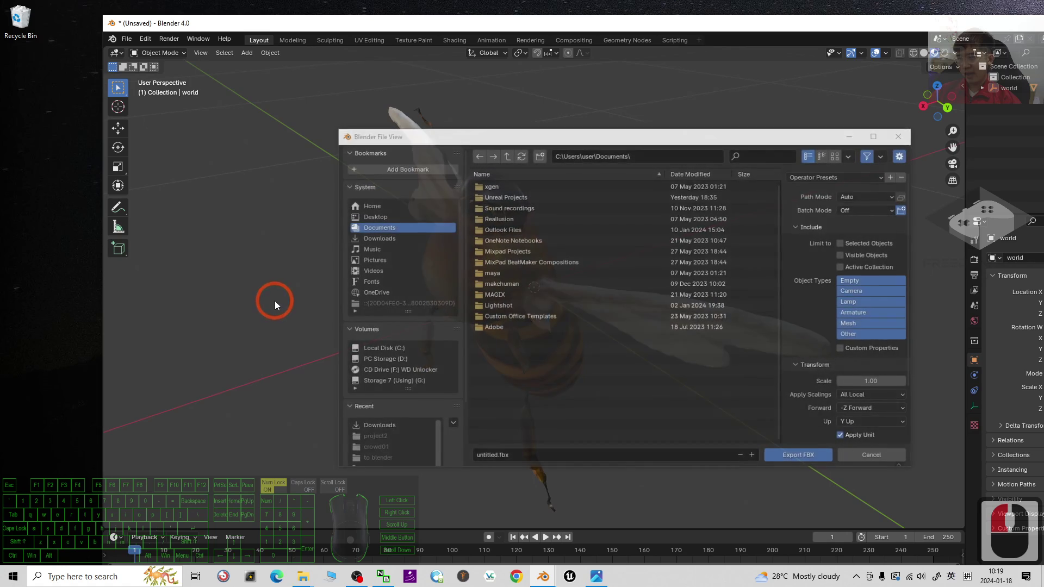
left_click_drag(698, 137, 476, 180)
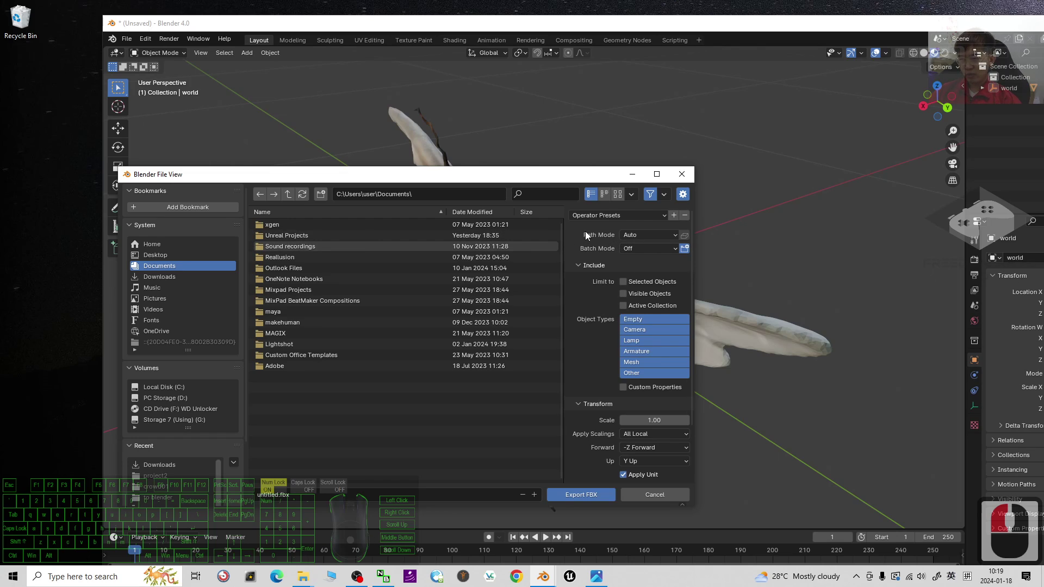
left_click(645, 235)
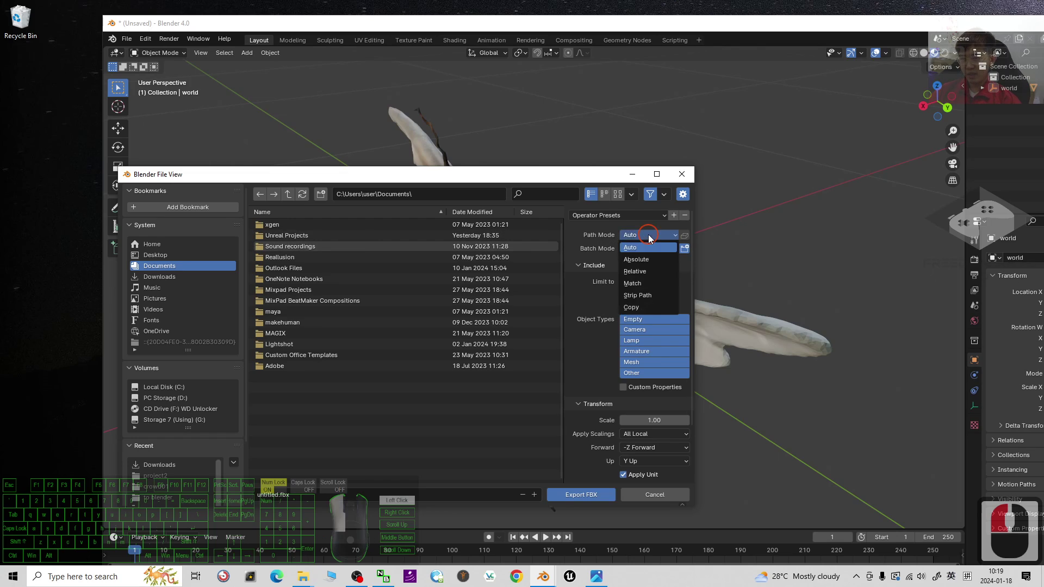
left_click(635, 313)
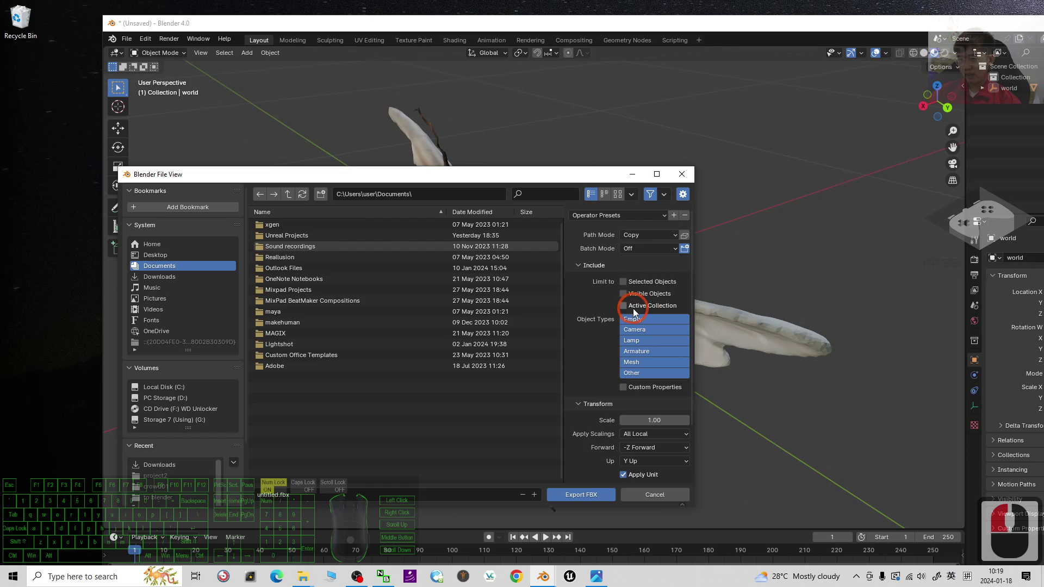
left_click(685, 235)
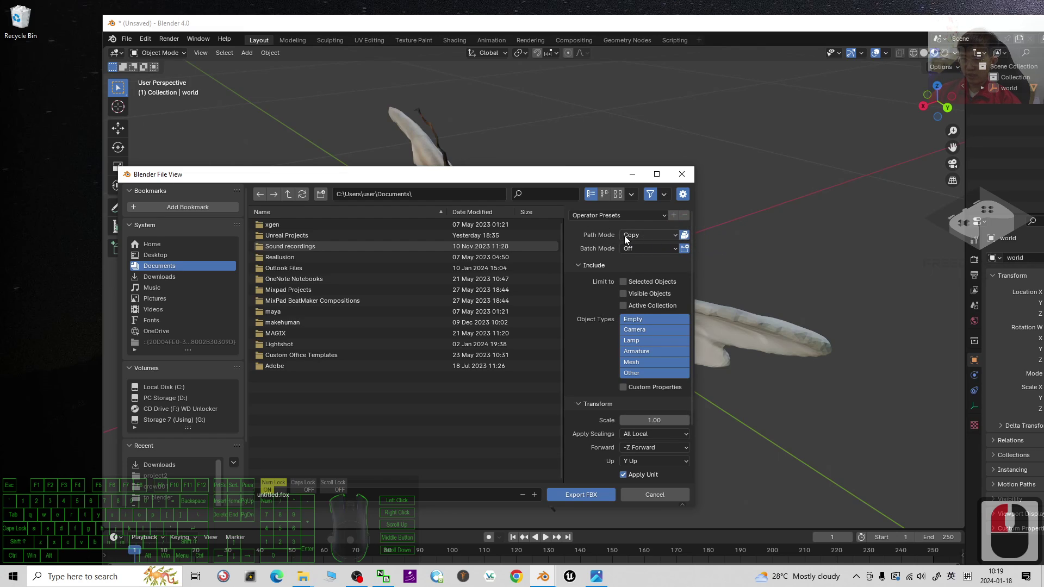
left_click_drag(580, 174, 498, 264)
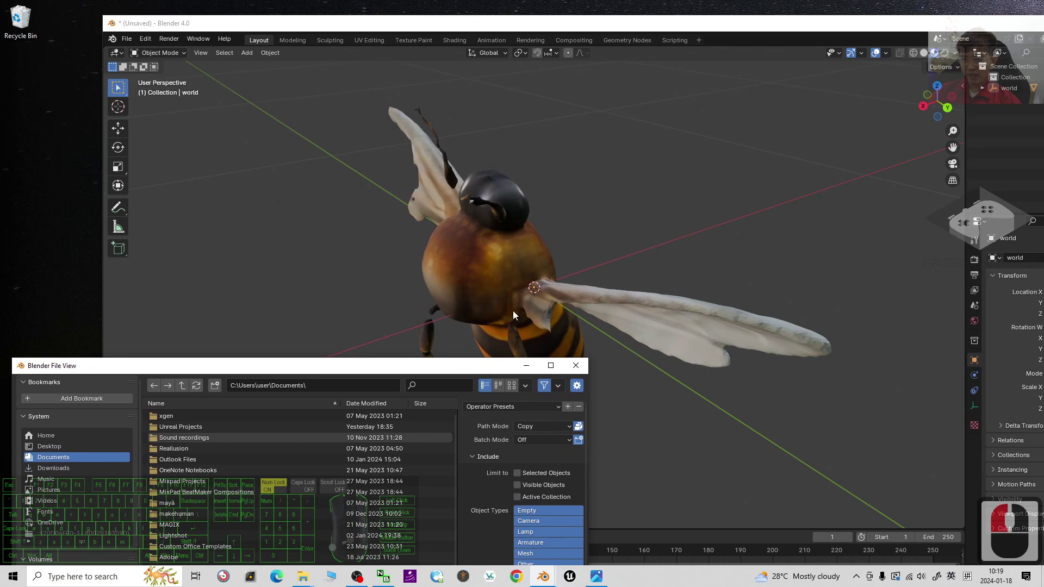
left_click_drag(496, 371, 645, 190)
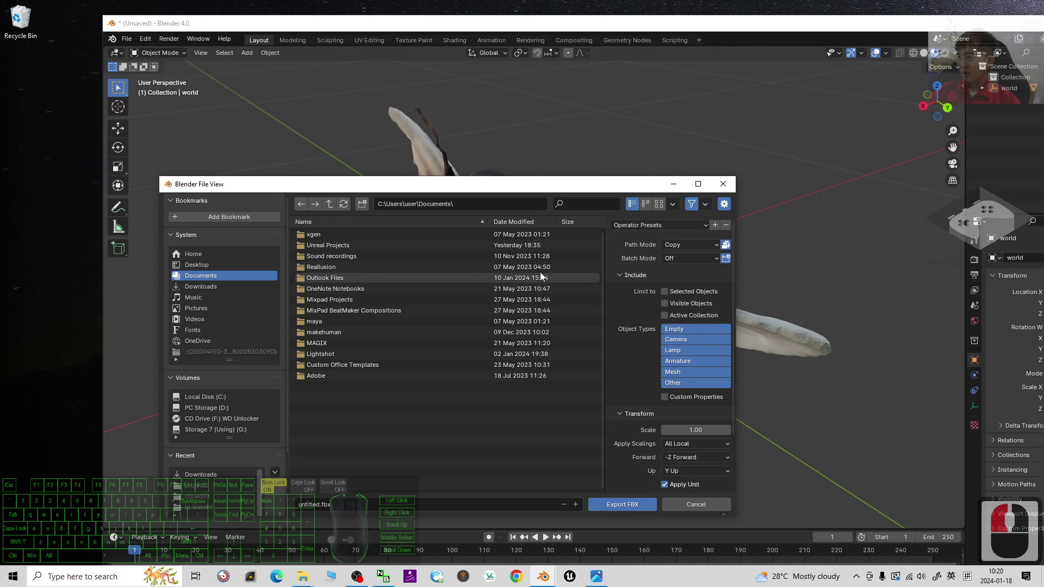
Step: Export the bee to the Desktop as bee_demo01.fbx
left_click(197, 266)
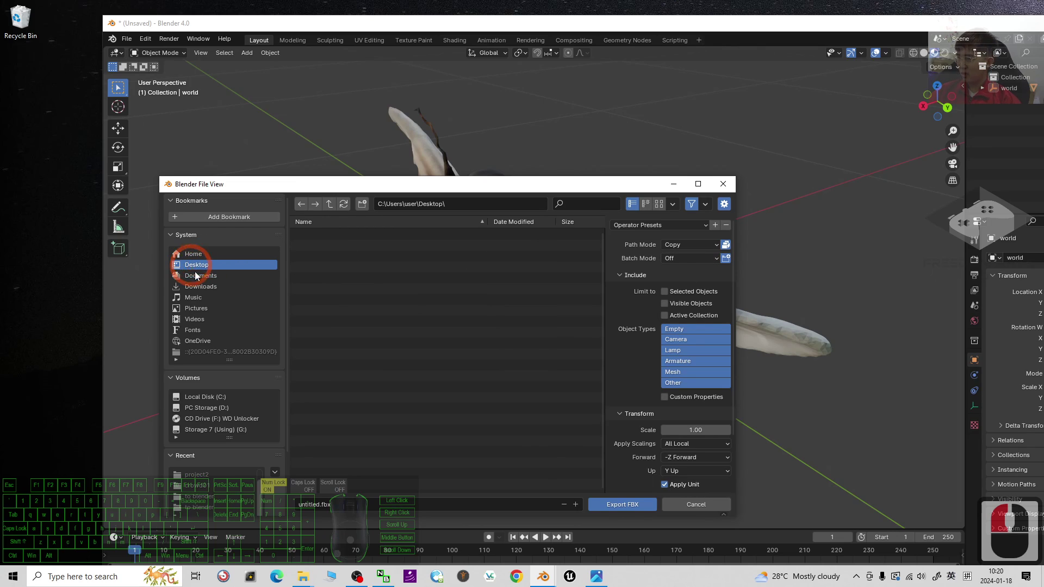
left_click(338, 510)
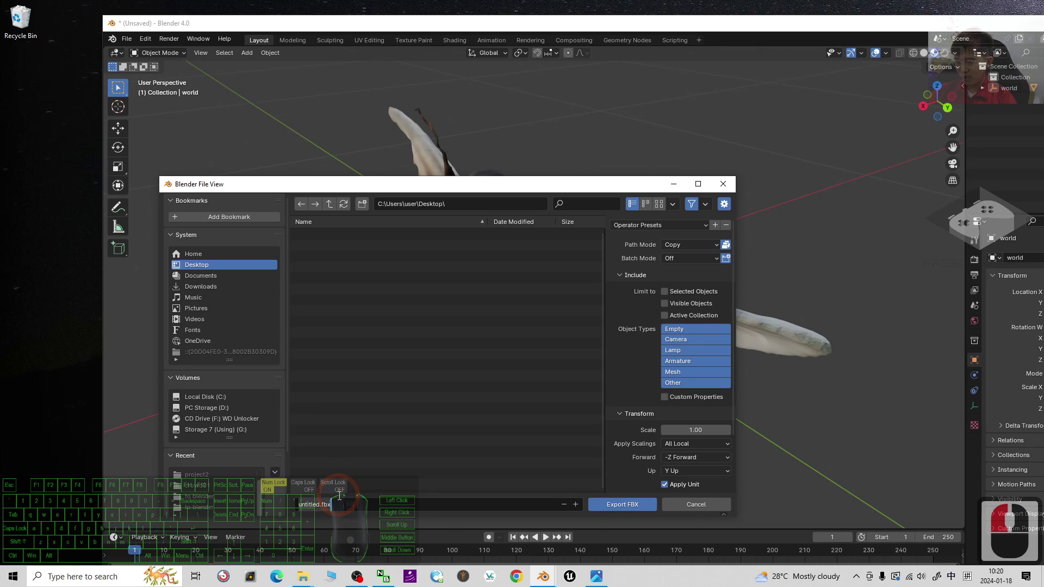
type("bee")
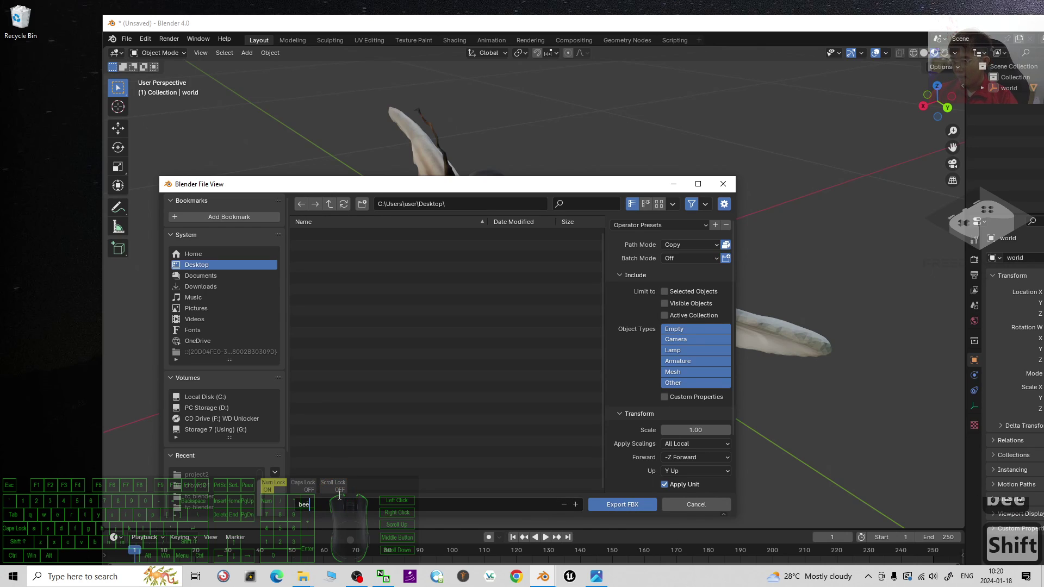
key("Caps_Lock")
type("_SAM")
key("BackSpace")
key("BackSpace")
key("BackSpace")
key("Caps_Lock")
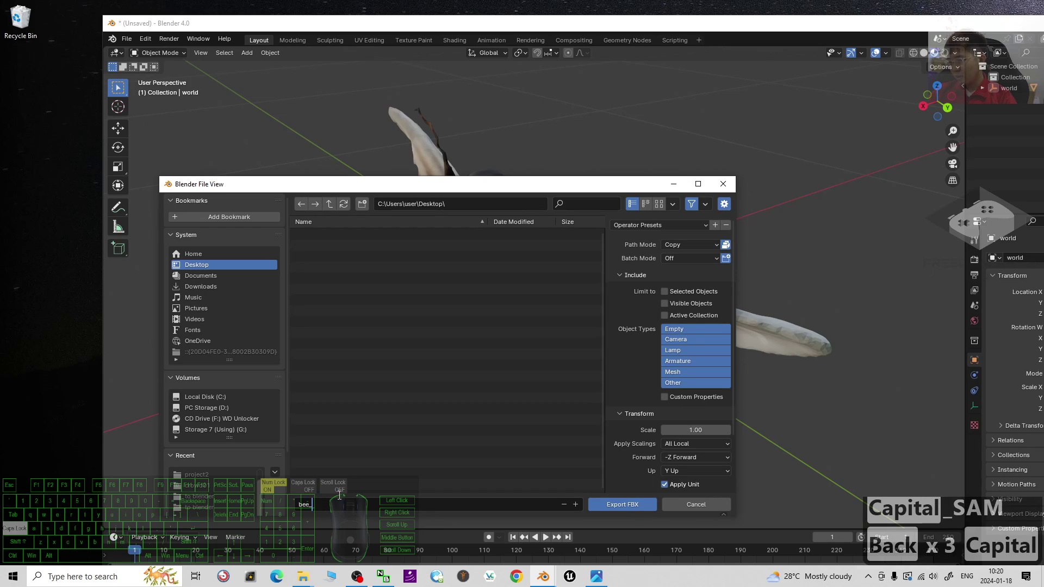
type("demo01.fbx")
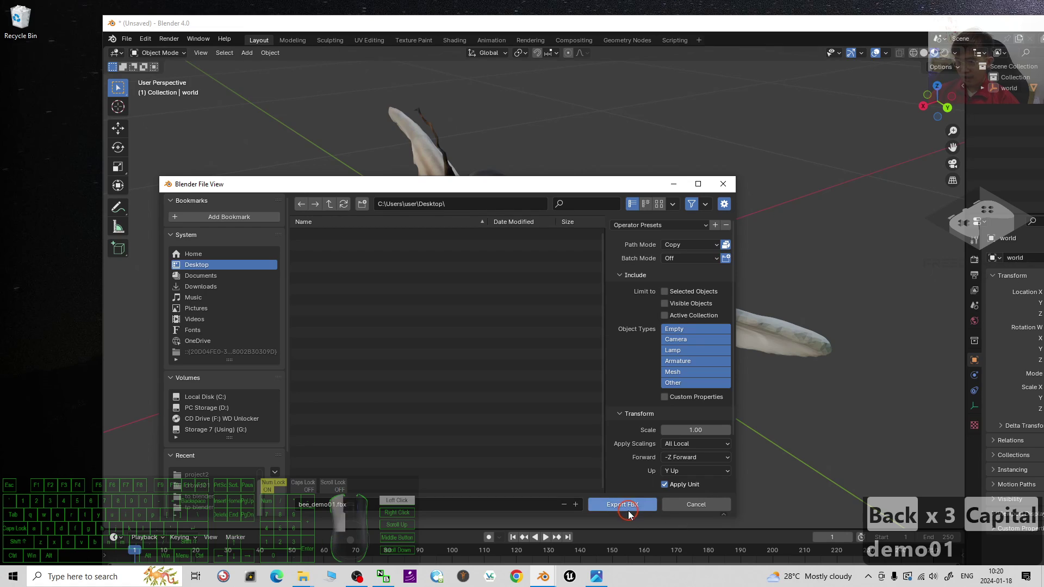
left_click(624, 505)
left_click(671, 442)
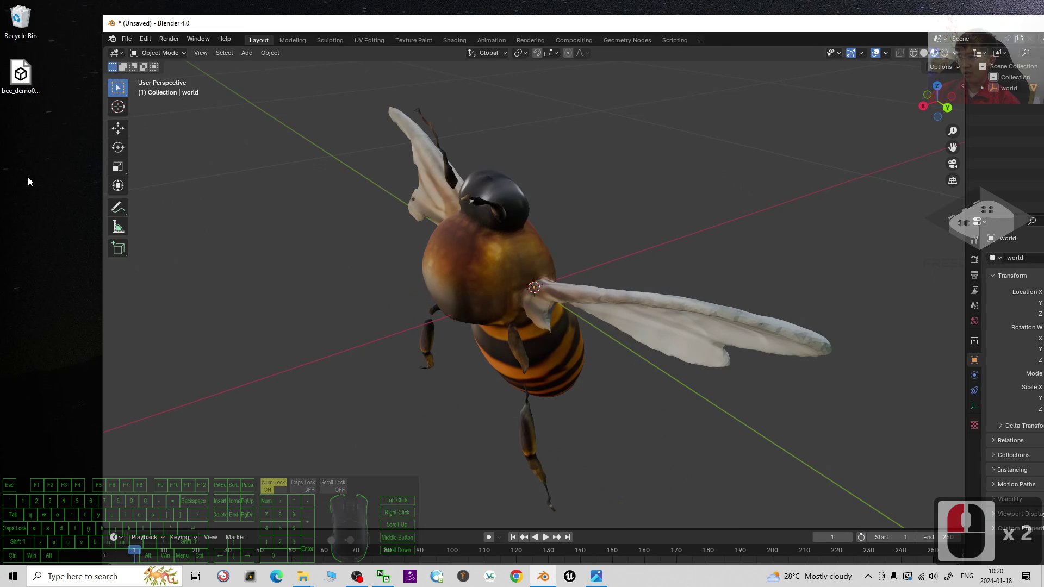
Step: Minimize Blender and open bee_demo01.fbx from the Desktop in 3D Viewer
left_click(19, 82)
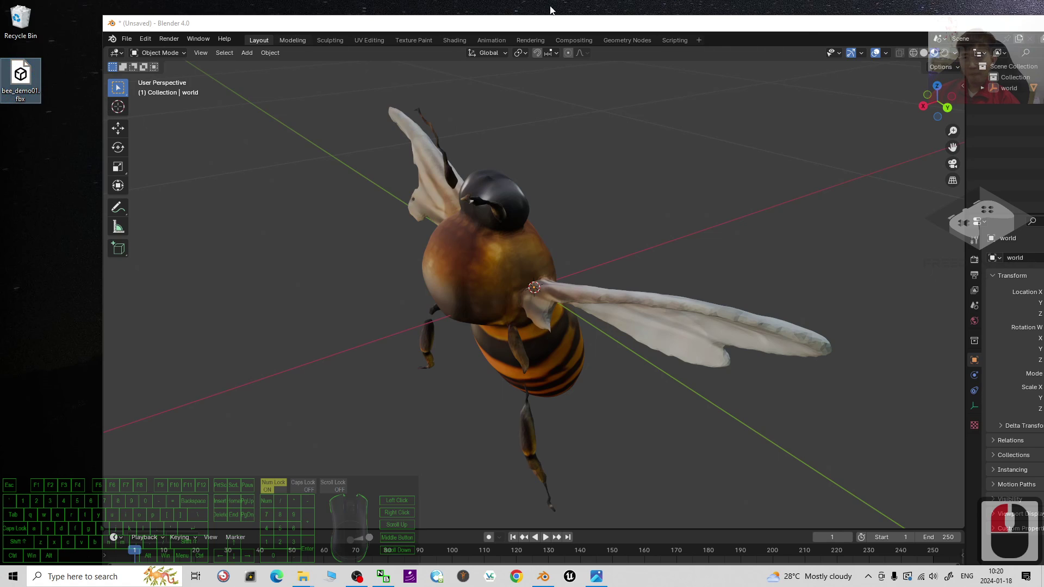
double_click(805, 23)
left_click(975, 69)
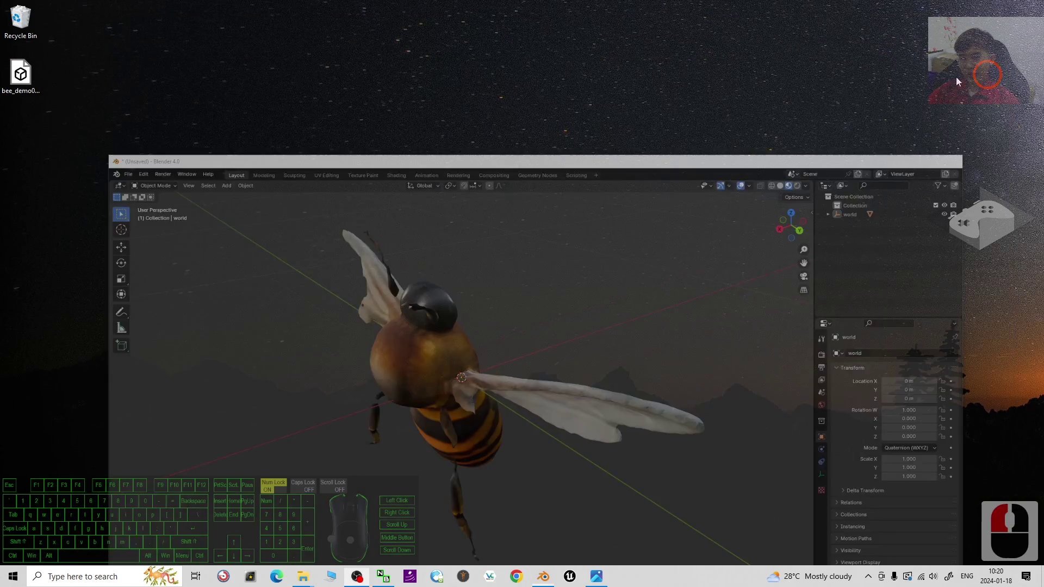
left_click(207, 83)
double_click(22, 81)
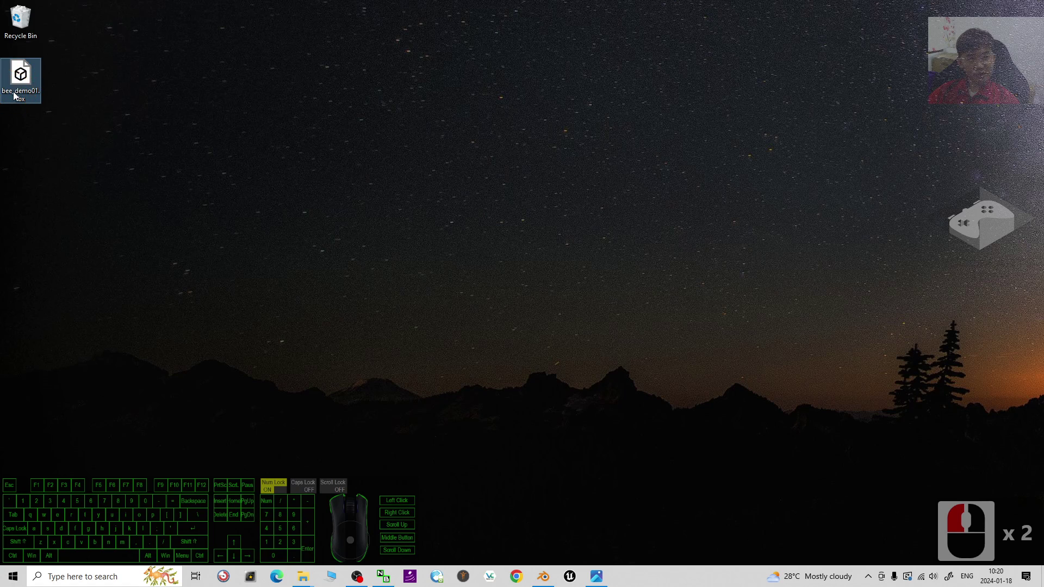
double_click(24, 81)
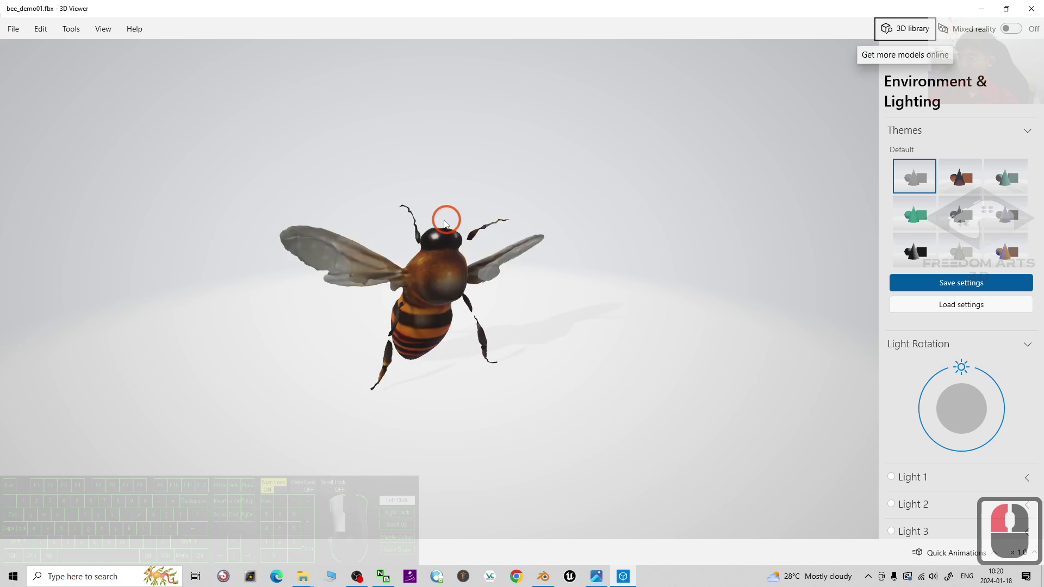
Step: Orbit and zoom the bee in 3D Viewer to check its textures, then close the viewer
left_click_drag(546, 234, 487, 224)
scroll(487, 224, "down", 2)
scroll(609, 234, "up", 4)
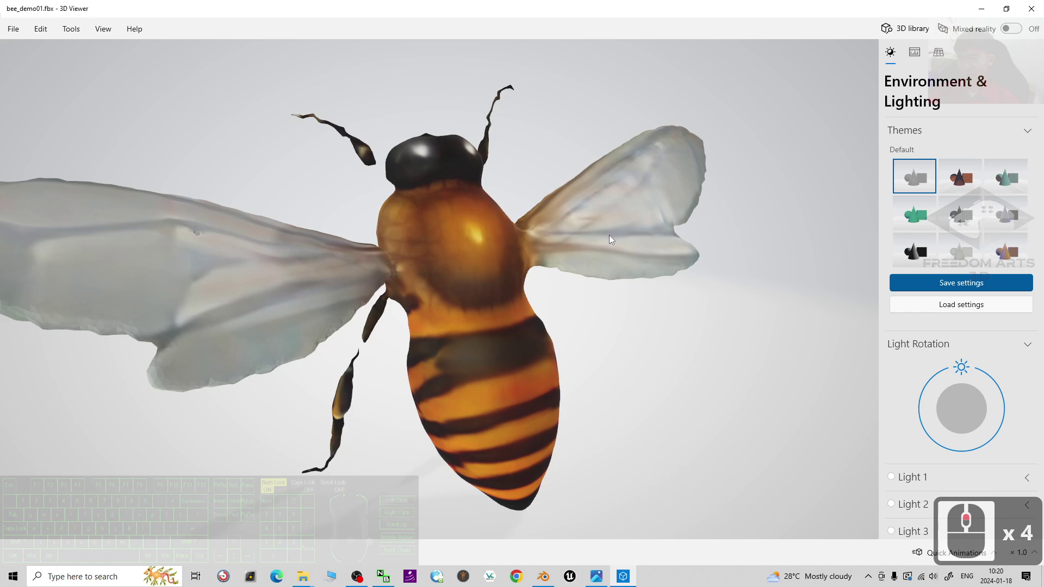
scroll(560, 243, "down", 3)
left_click_drag(563, 246, 358, 130)
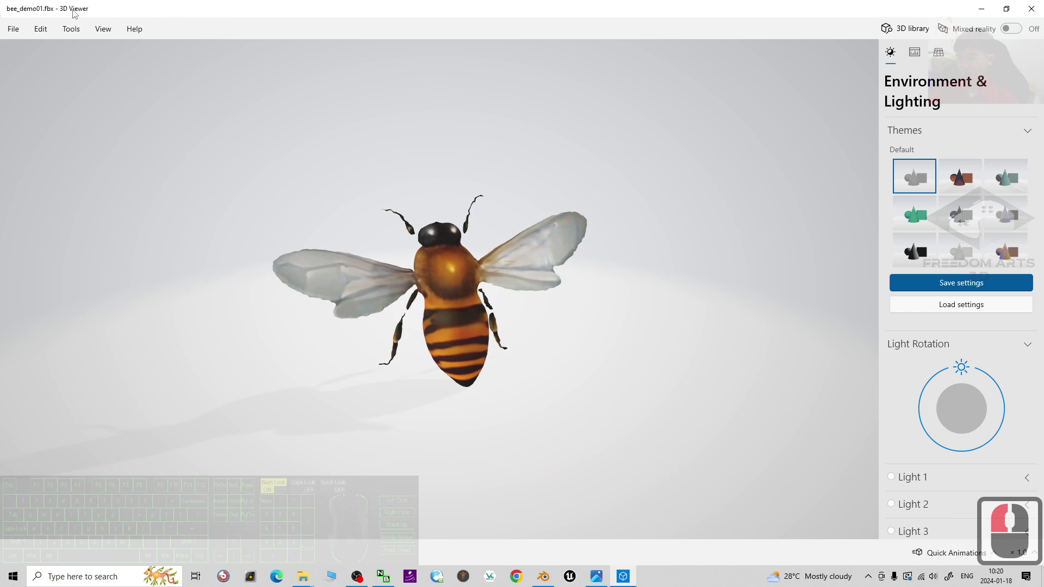
left_click_drag(671, 269, 417, 268)
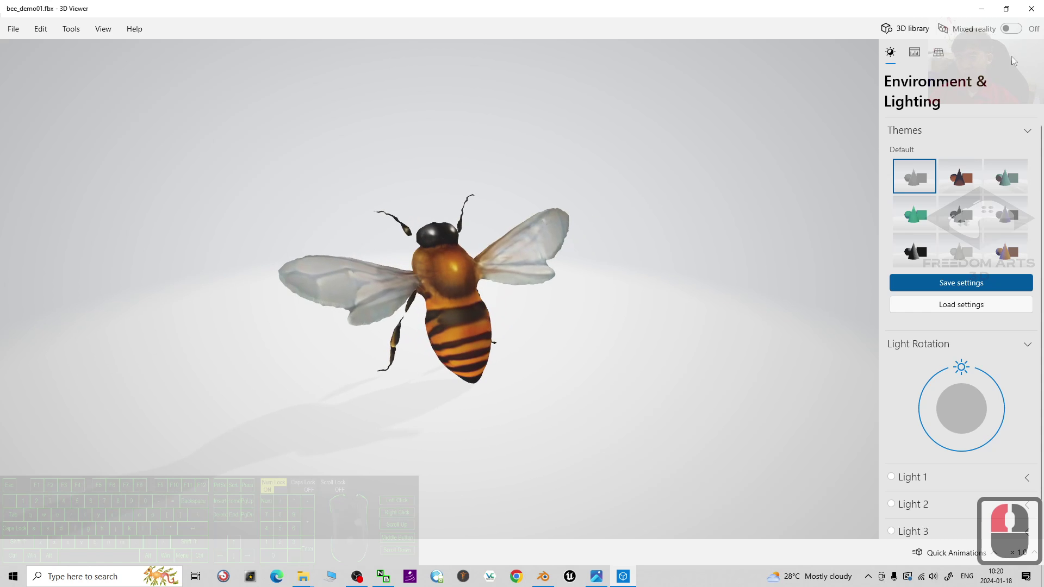
left_click(1032, 9)
left_click(21, 76)
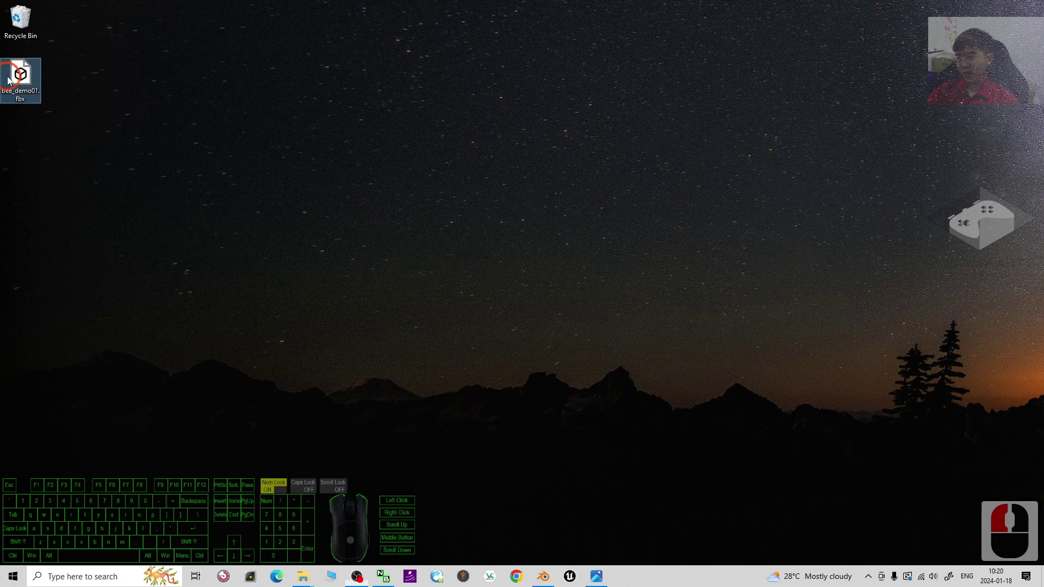
Step: Open cover.jpg in Photos, showing the GLB to FBX cover art
left_click(468, 561)
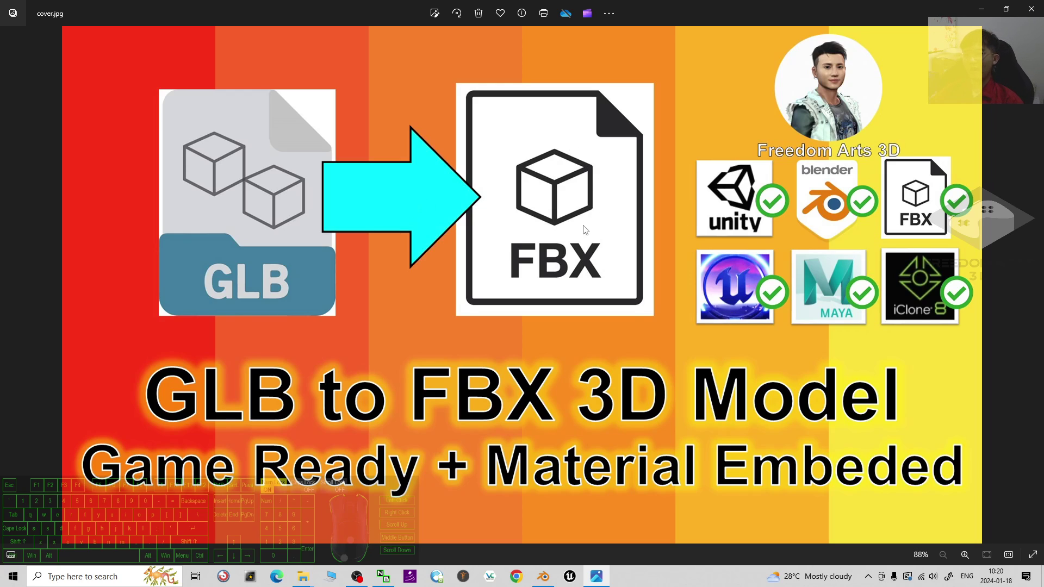
mouse_move(585, 230)
left_mouse_down()
mouse_move(577, 191)
mouse_move(706, 12)
left_mouse_up()
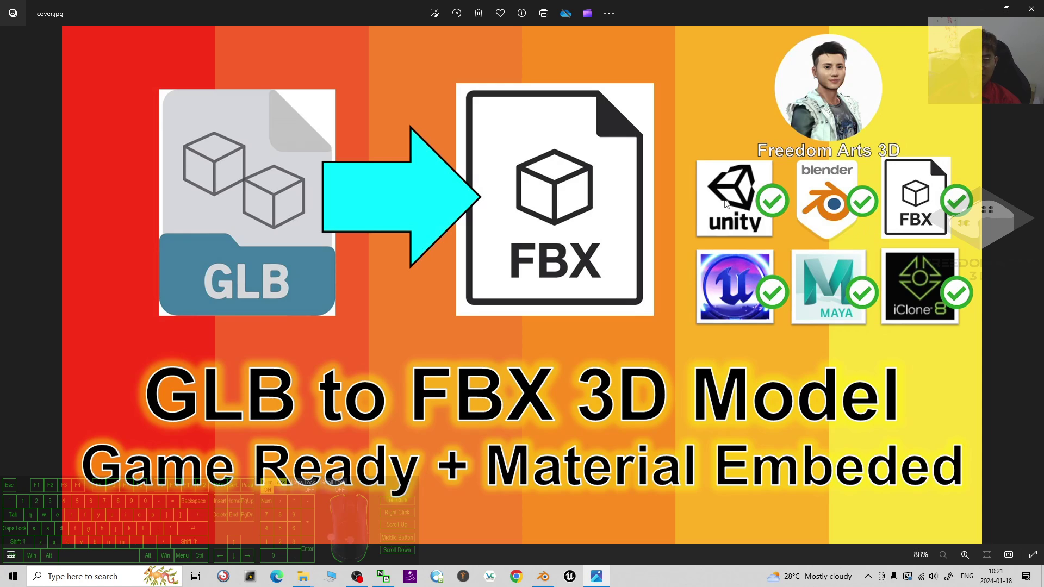
Step: Minimize Photos, orbit the bee in Blender, then restore cover.jpg full-screen in Photos
left_click(983, 13)
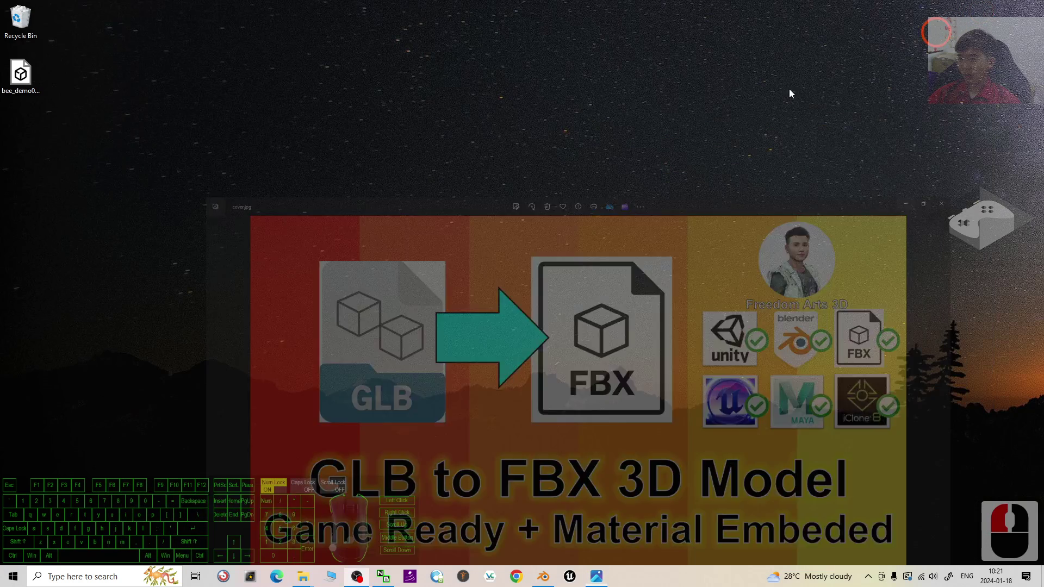
left_click(544, 576)
scroll(625, 320, "up", 3)
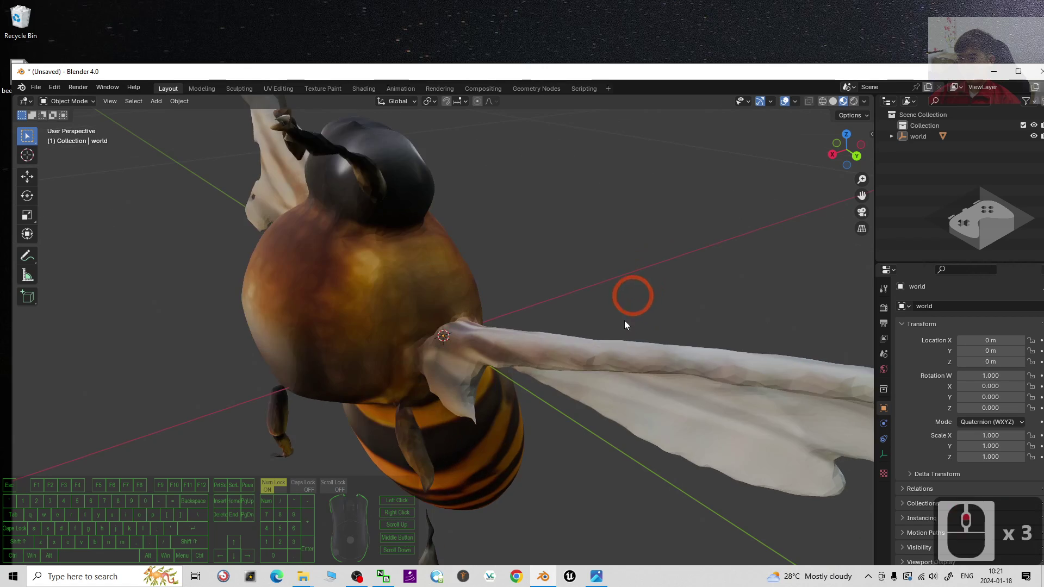
scroll(642, 470, "down", 2)
middle_click_drag(642, 470, 506, 515)
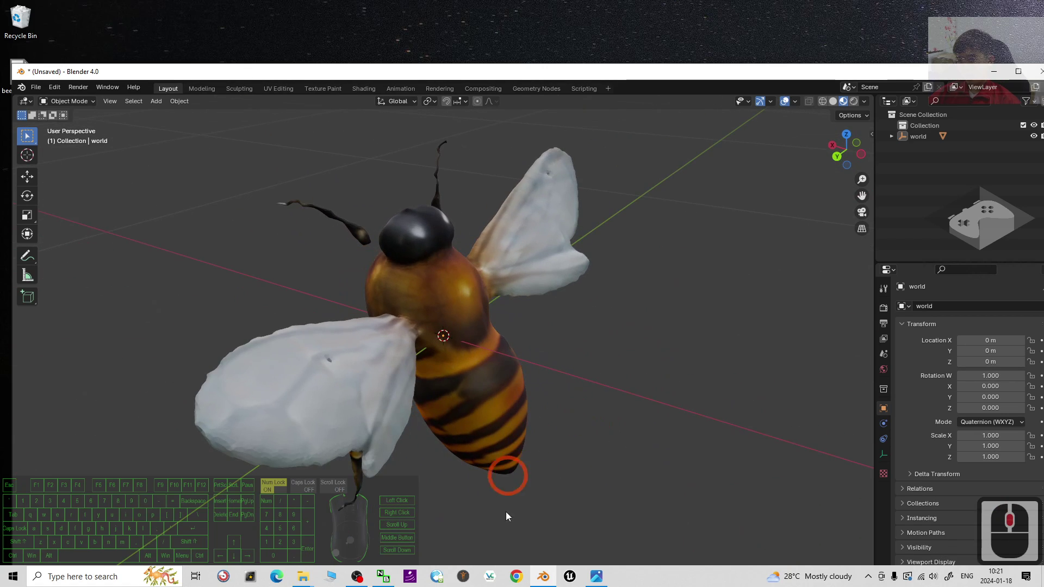
left_click(597, 576)
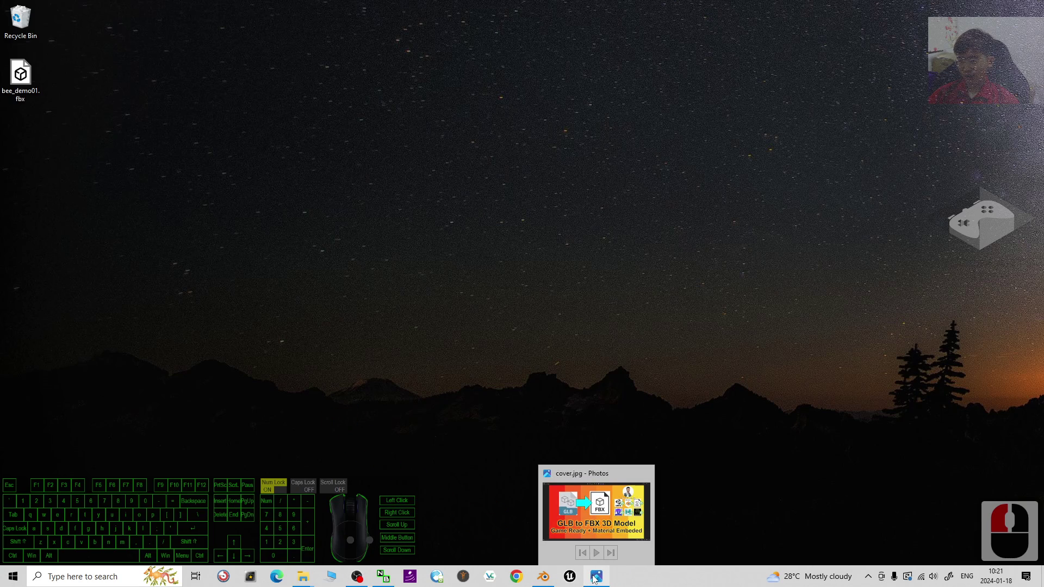
left_click(596, 575)
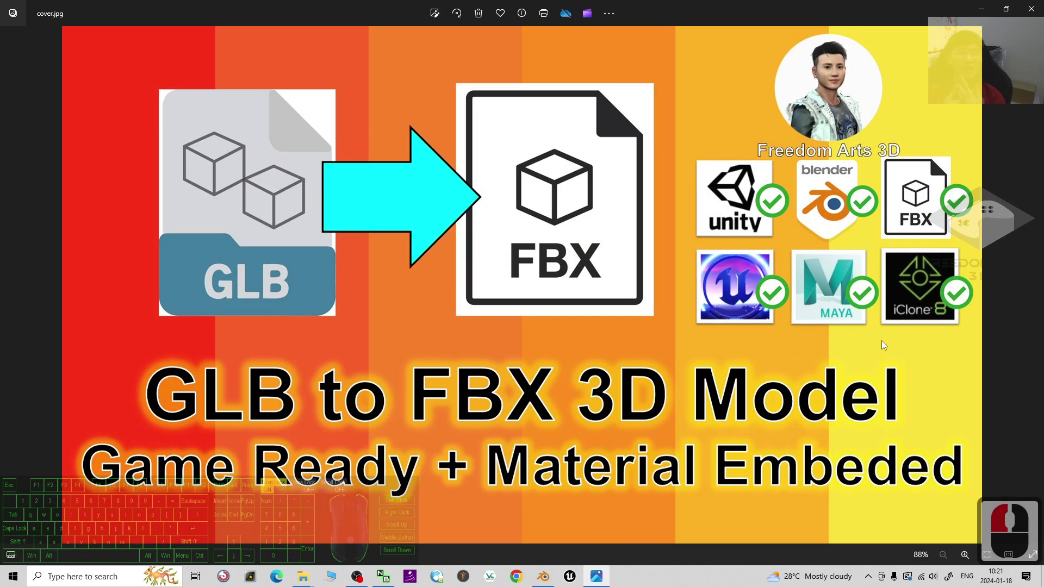